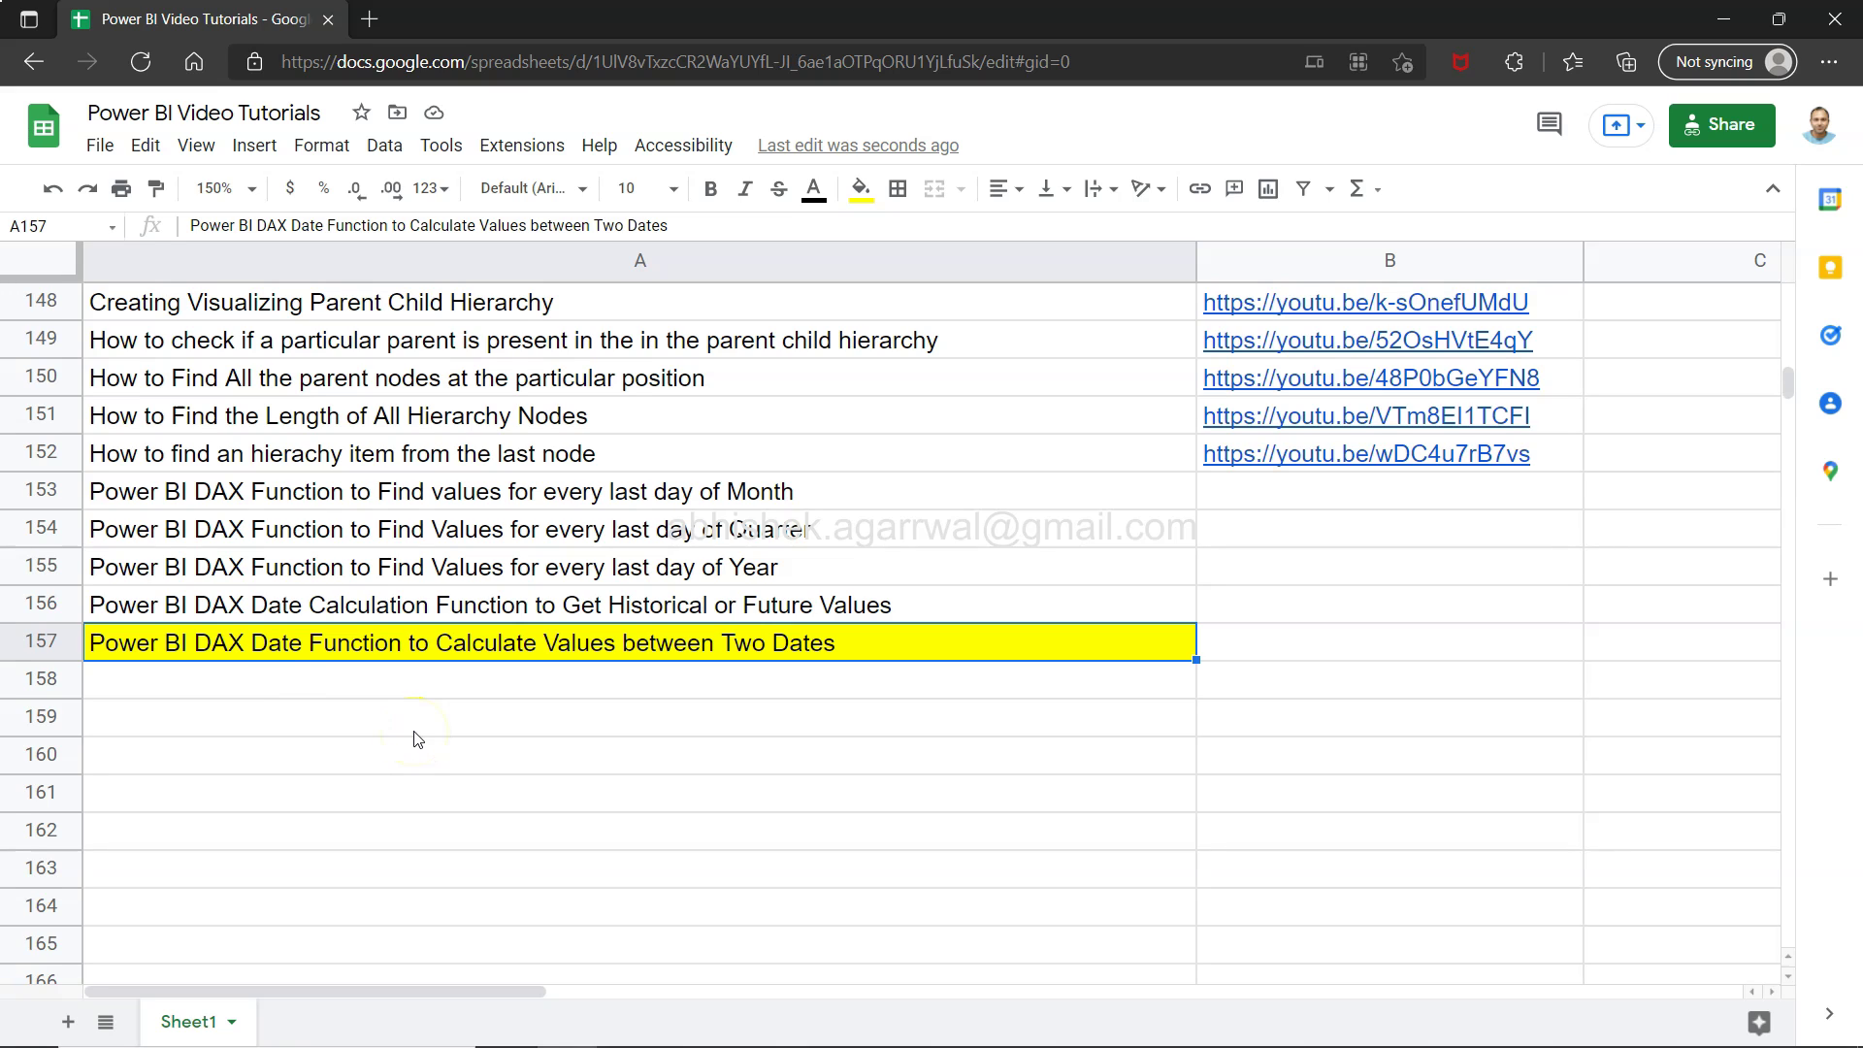
# Select the tutorial spreadsheet's web address in the Google Sheets address bar
pyautogui.click(184, 661)
pyautogui.click(292, 660)
pyautogui.click(310, 660)
pyautogui.click(1076, 61)
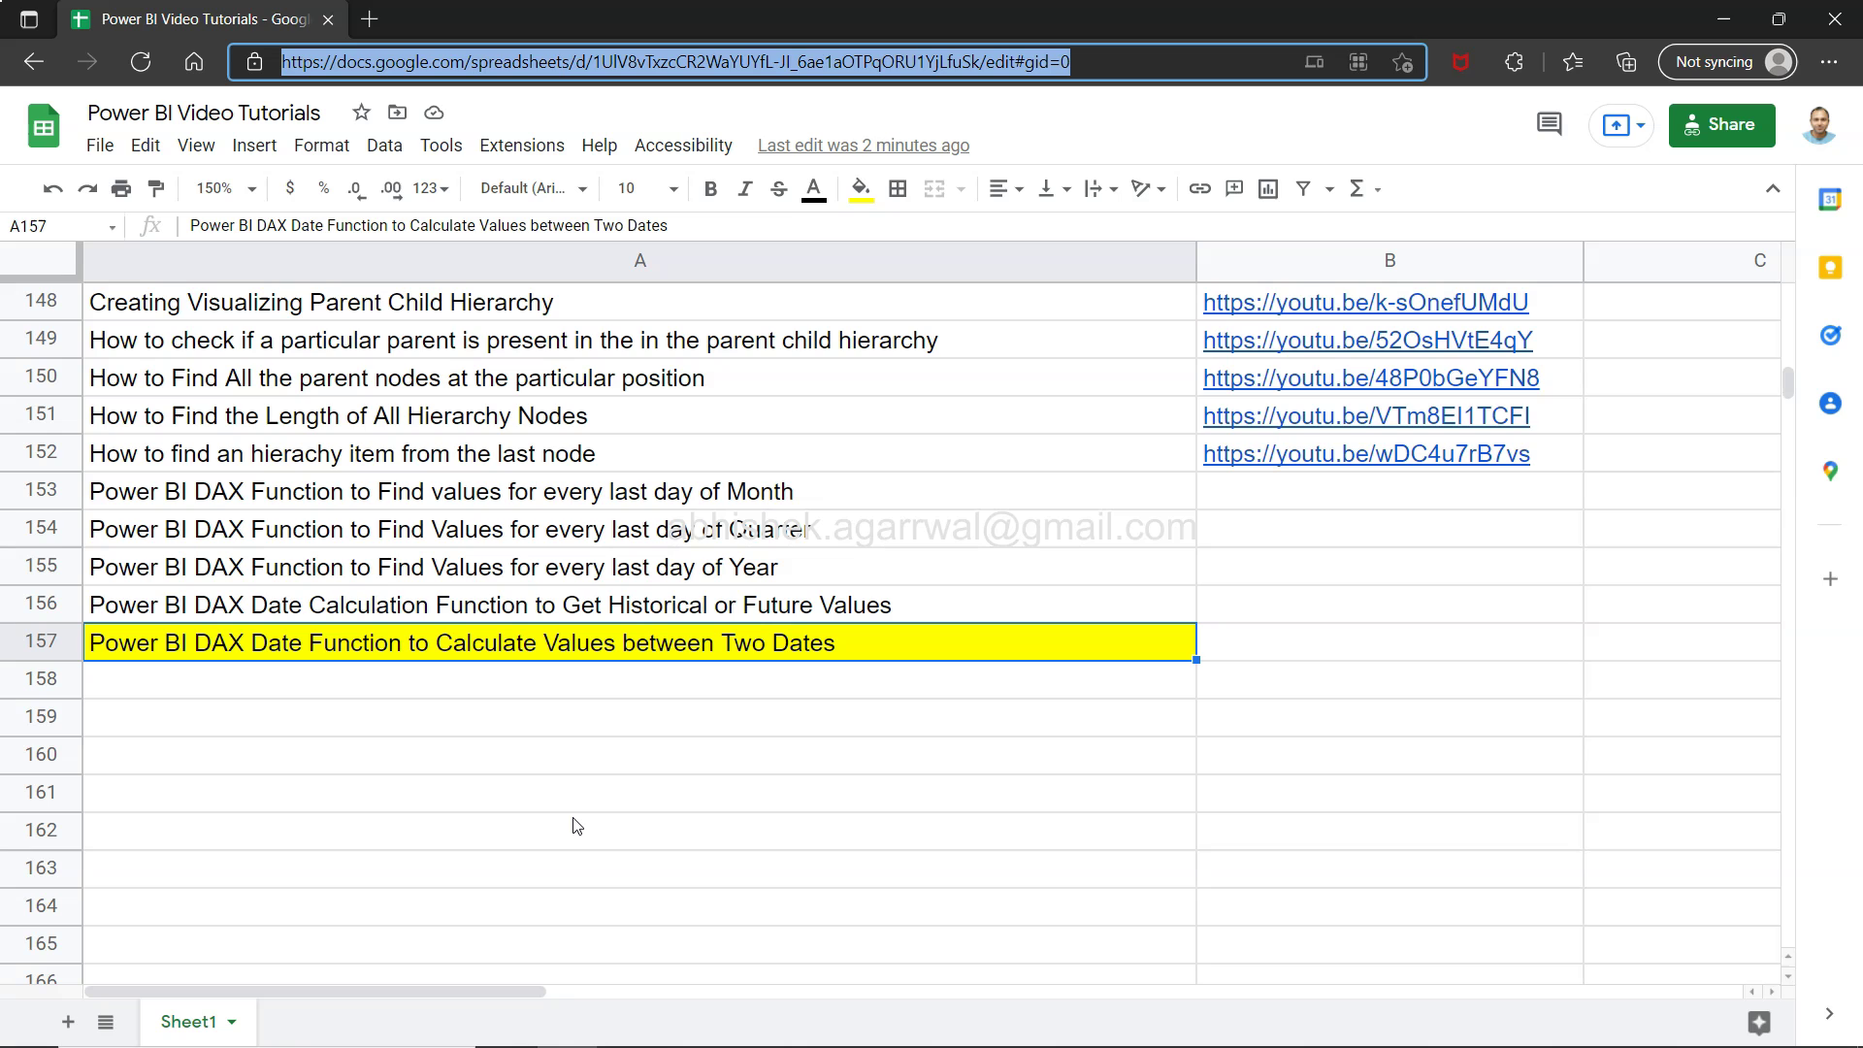
# Select the row 156 tutorial title, then bring the Power BI sales report to the front
pyautogui.hotkey('alt', 'Tab')
pyautogui.press('Tab')
pyautogui.press('Tab')
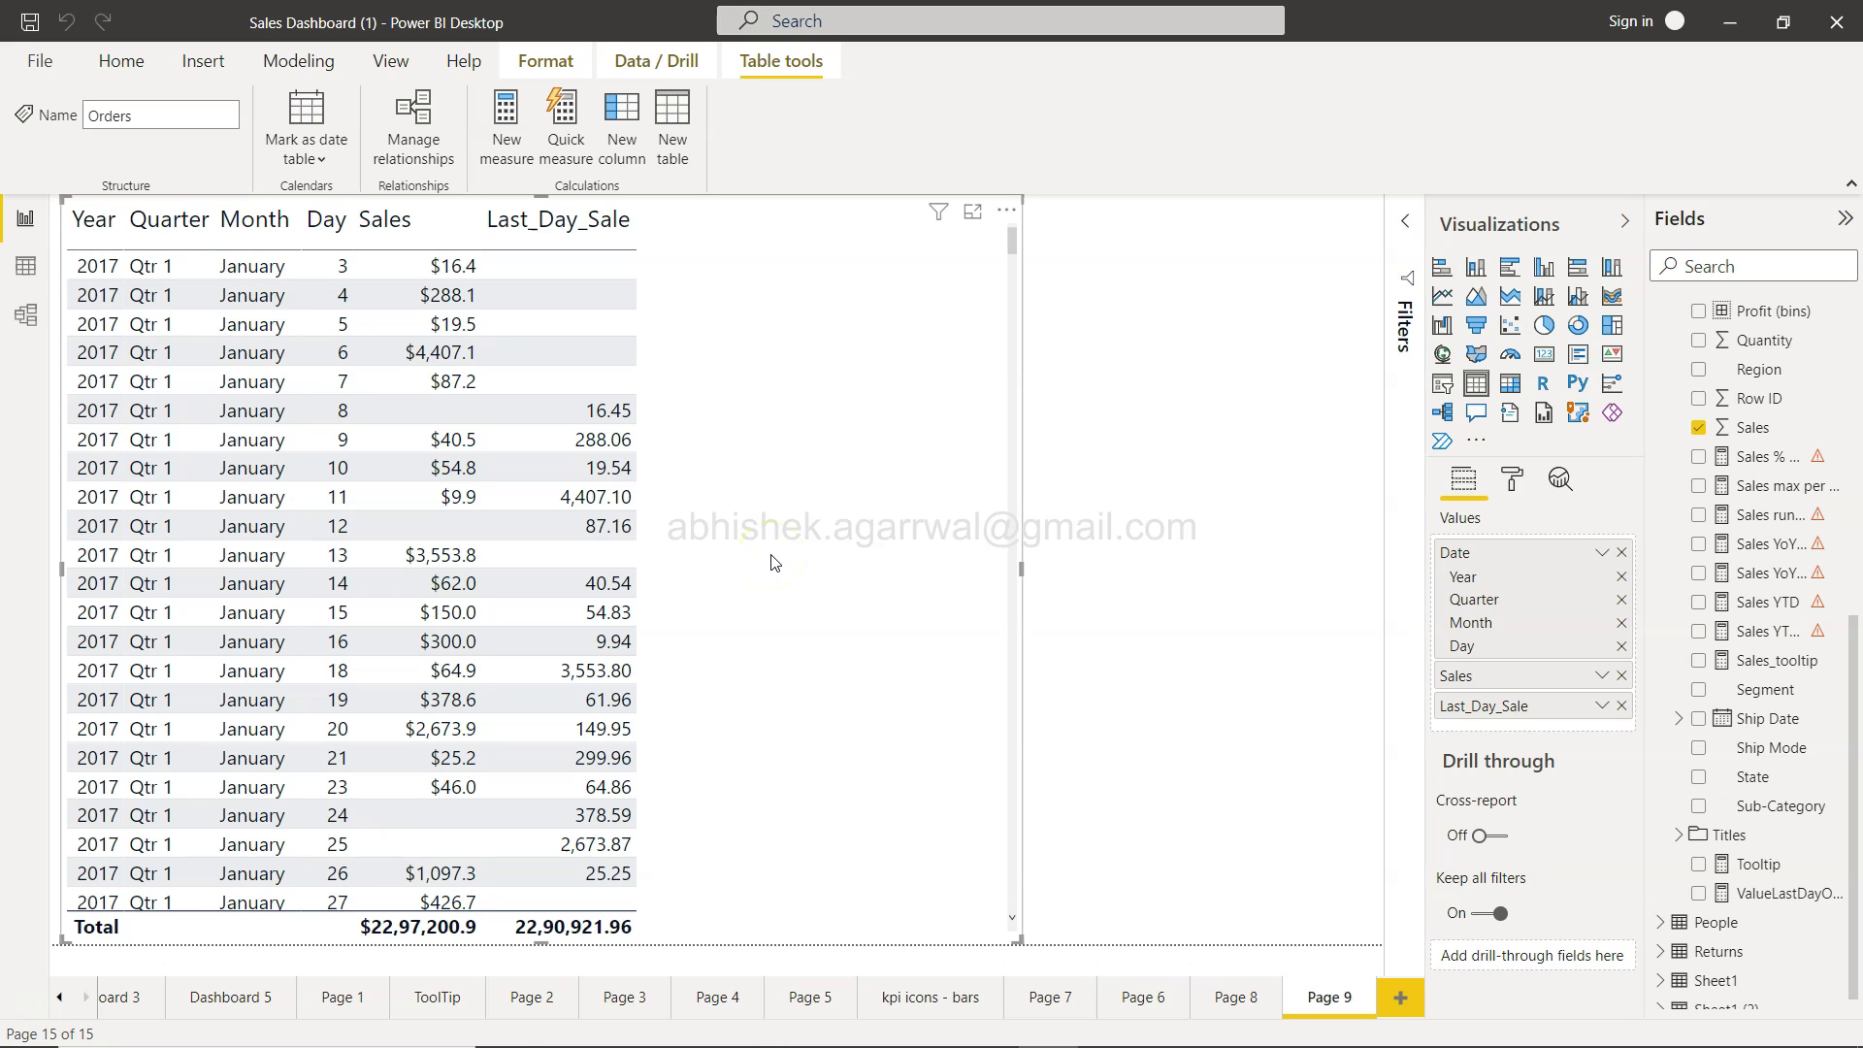
pyautogui.hotkey('alt', 'Tab')
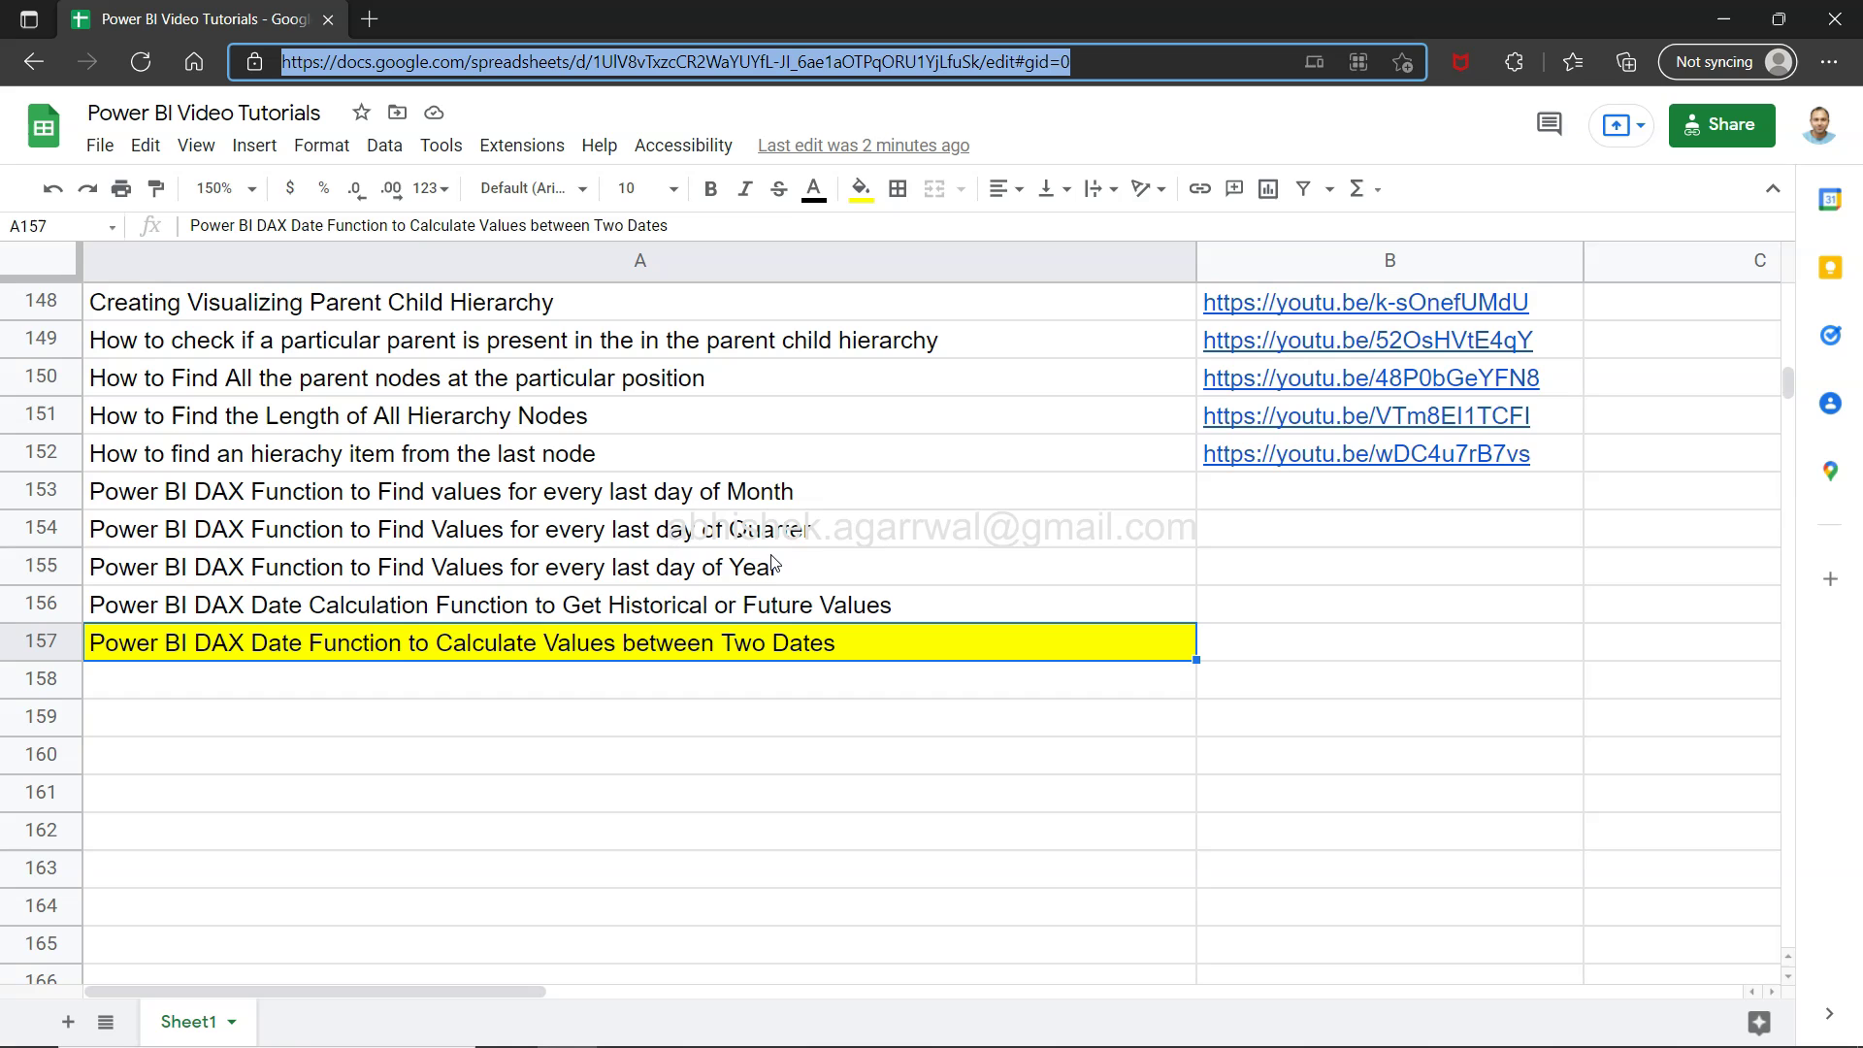
pyautogui.click(465, 606)
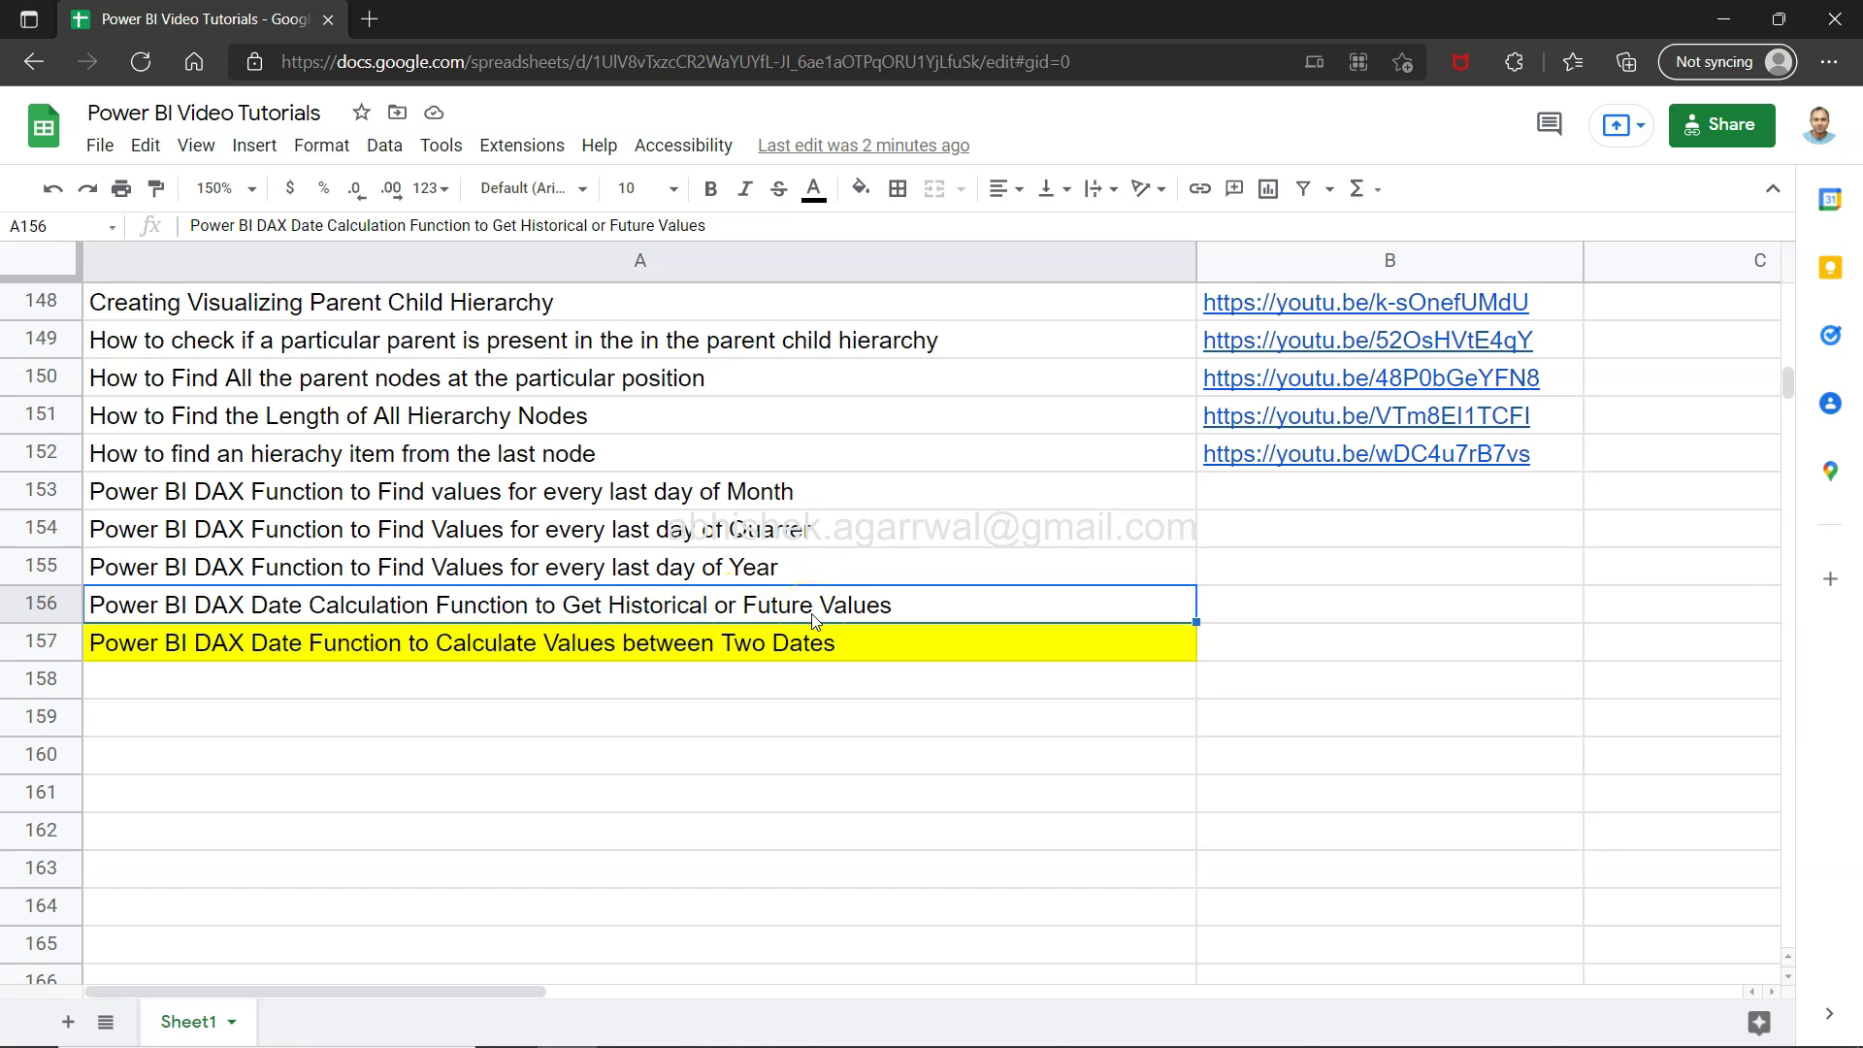
pyautogui.hotkey('alt', 'Tab')
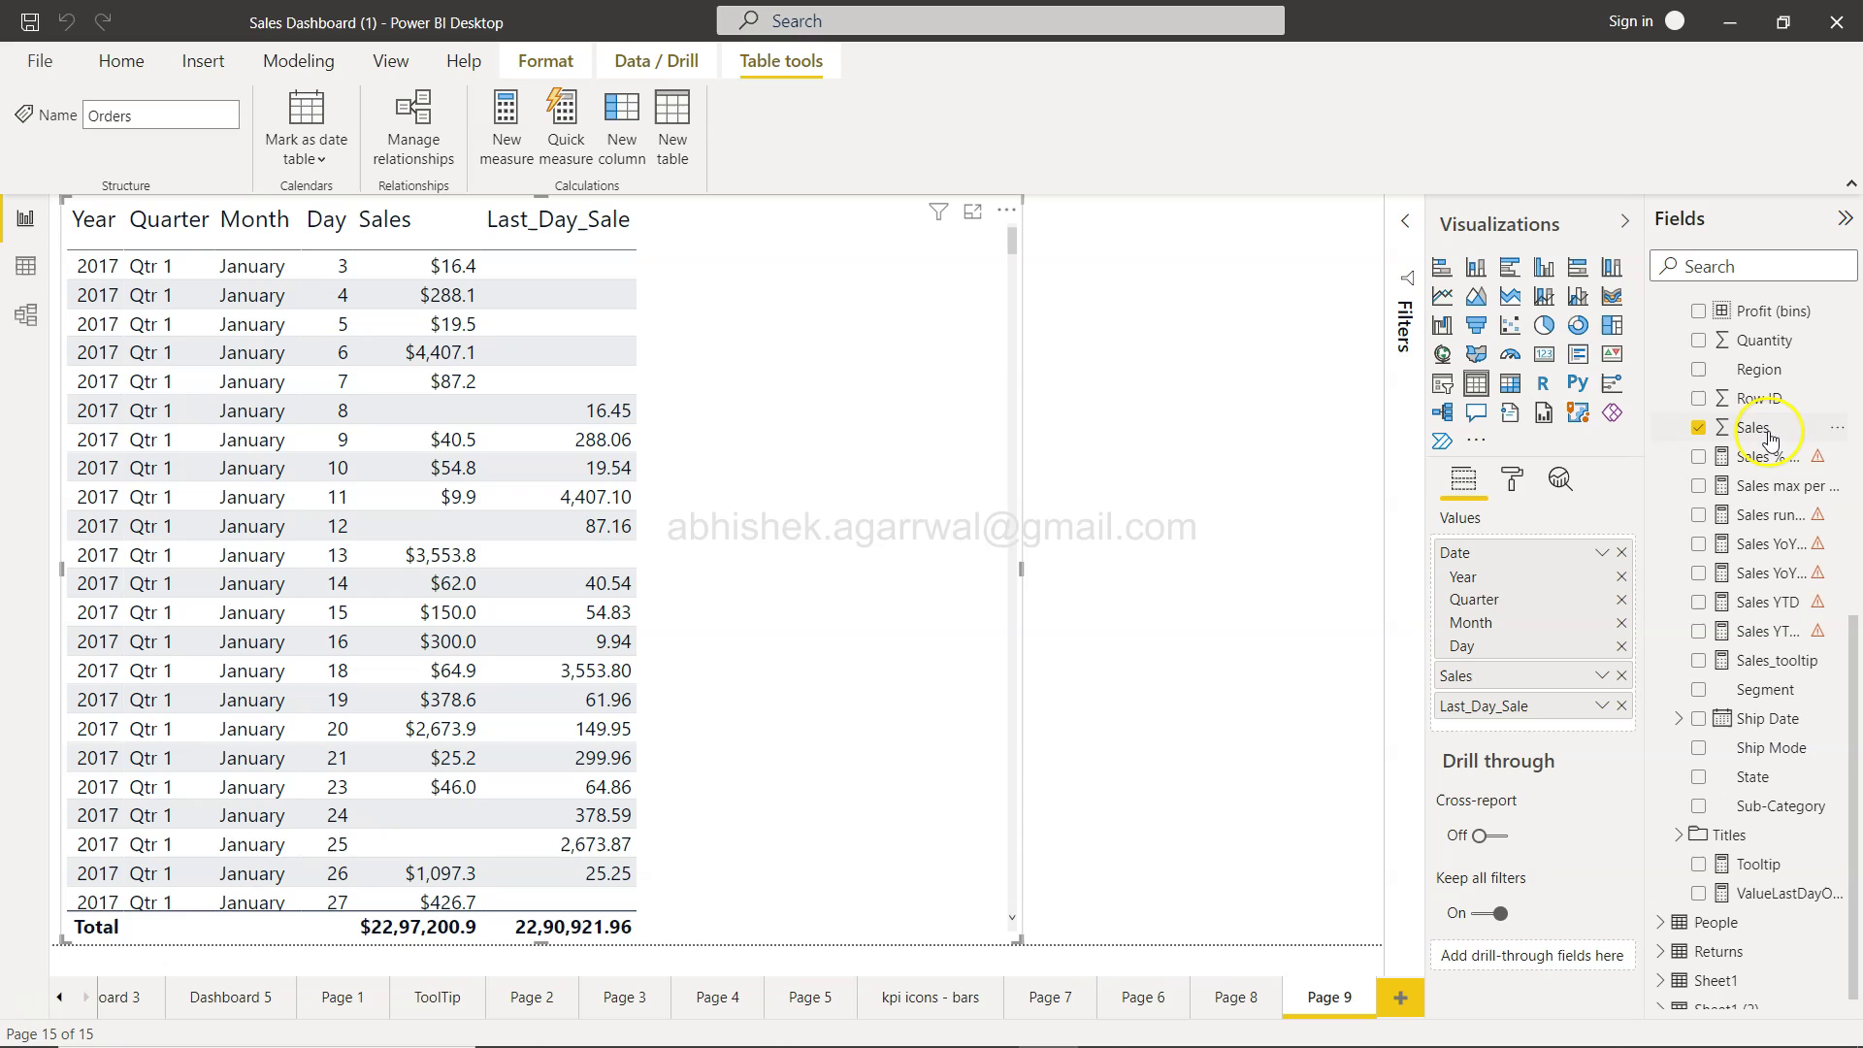
pyautogui.scroll(7, 1771, 439)
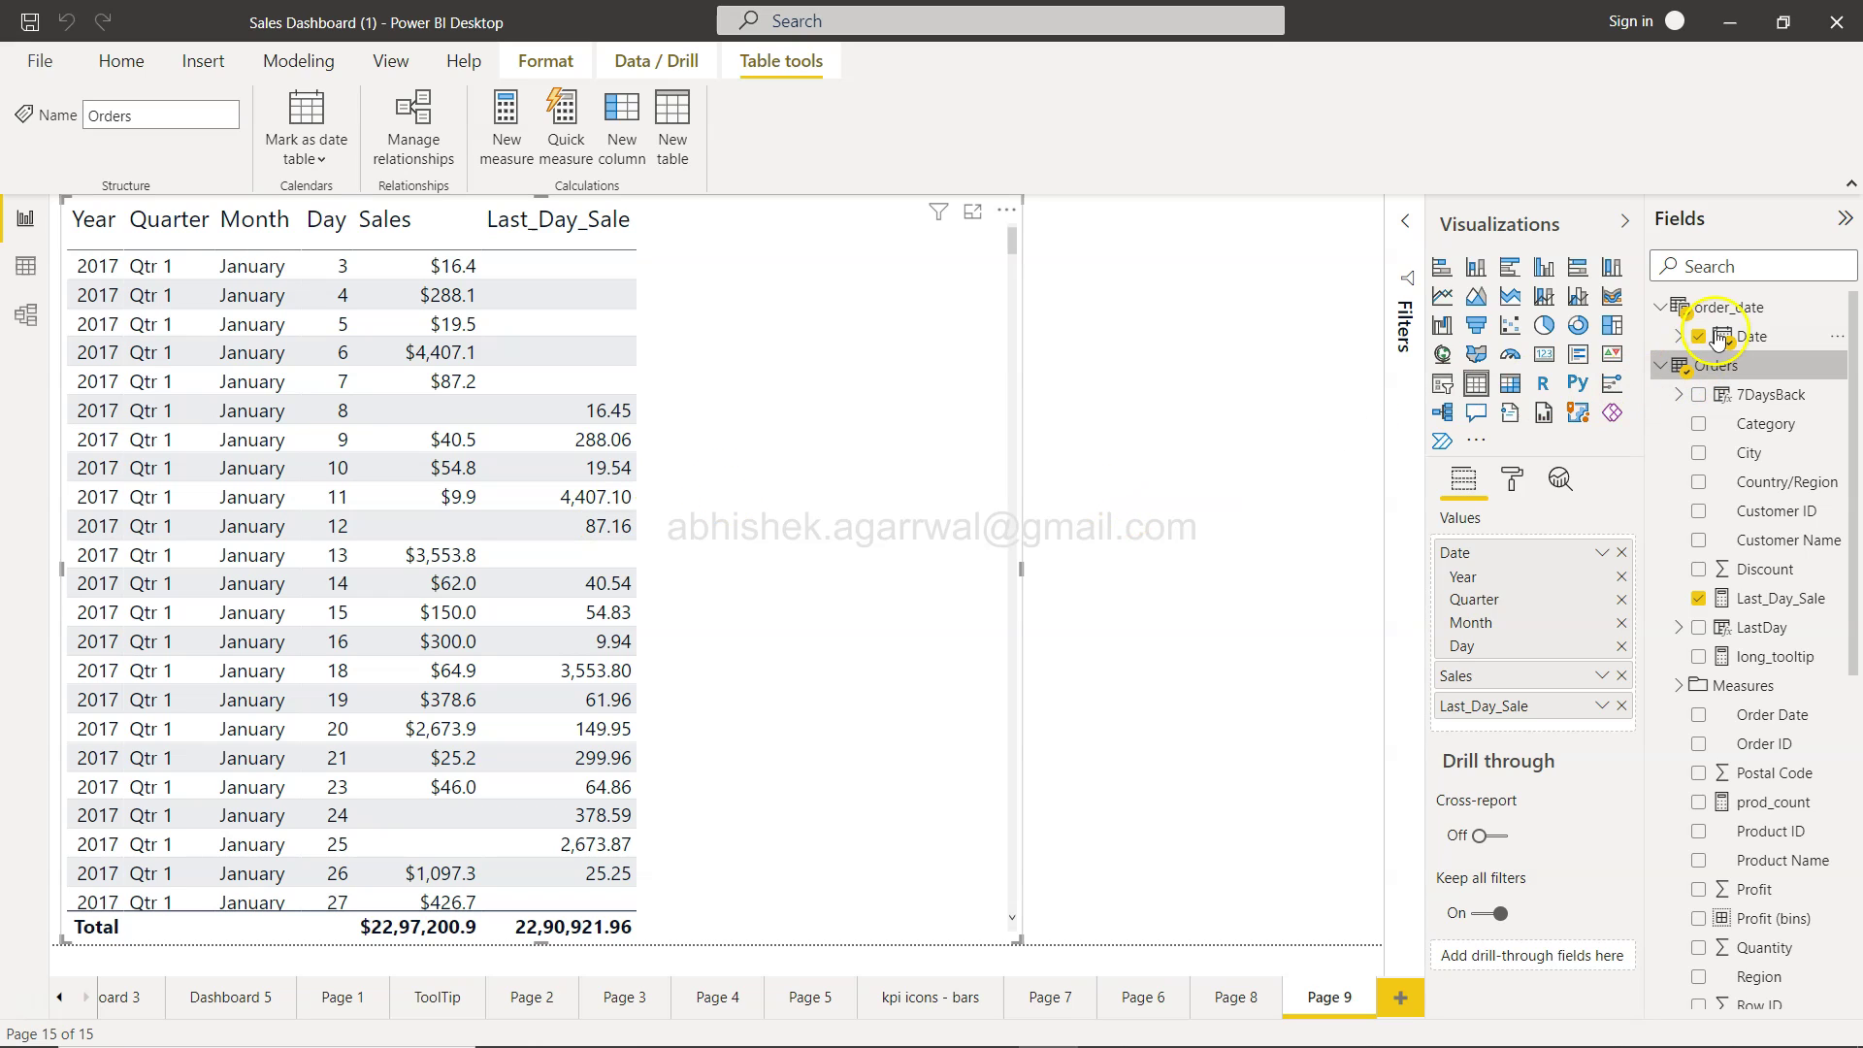
pyautogui.click(25, 314)
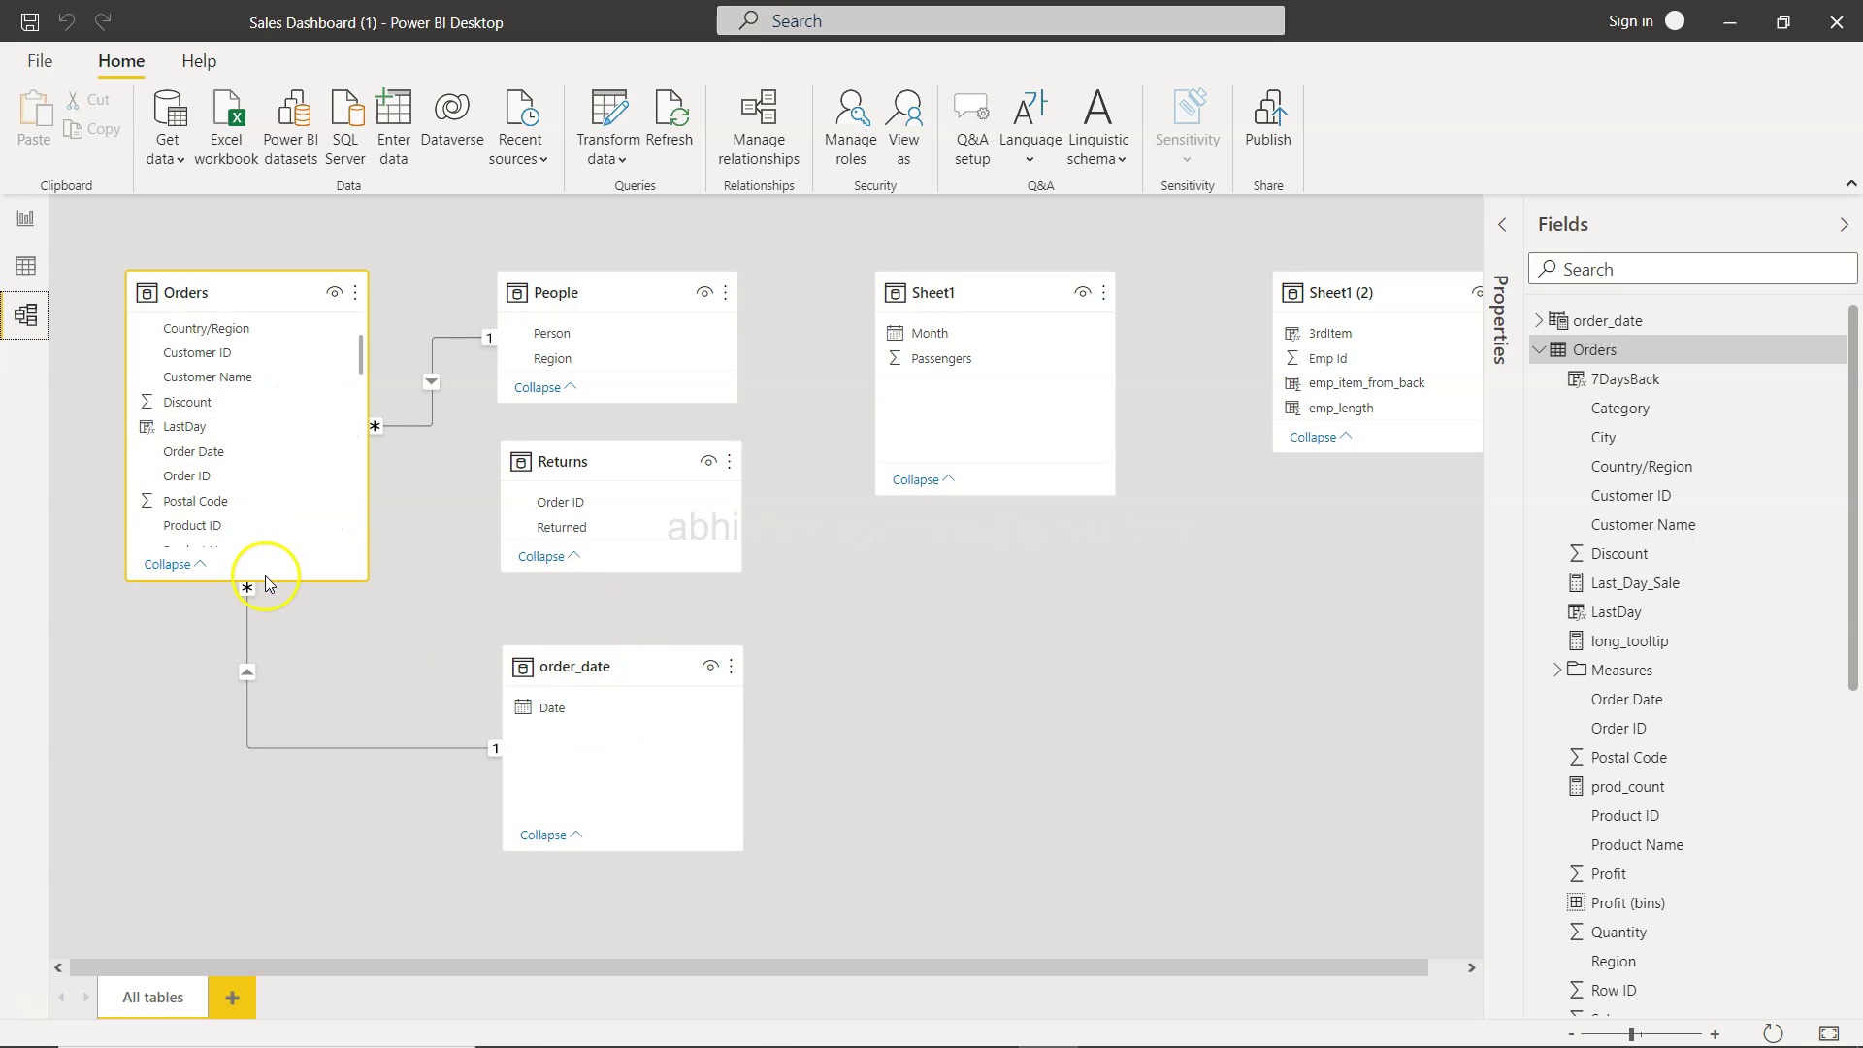
pyautogui.click(22, 210)
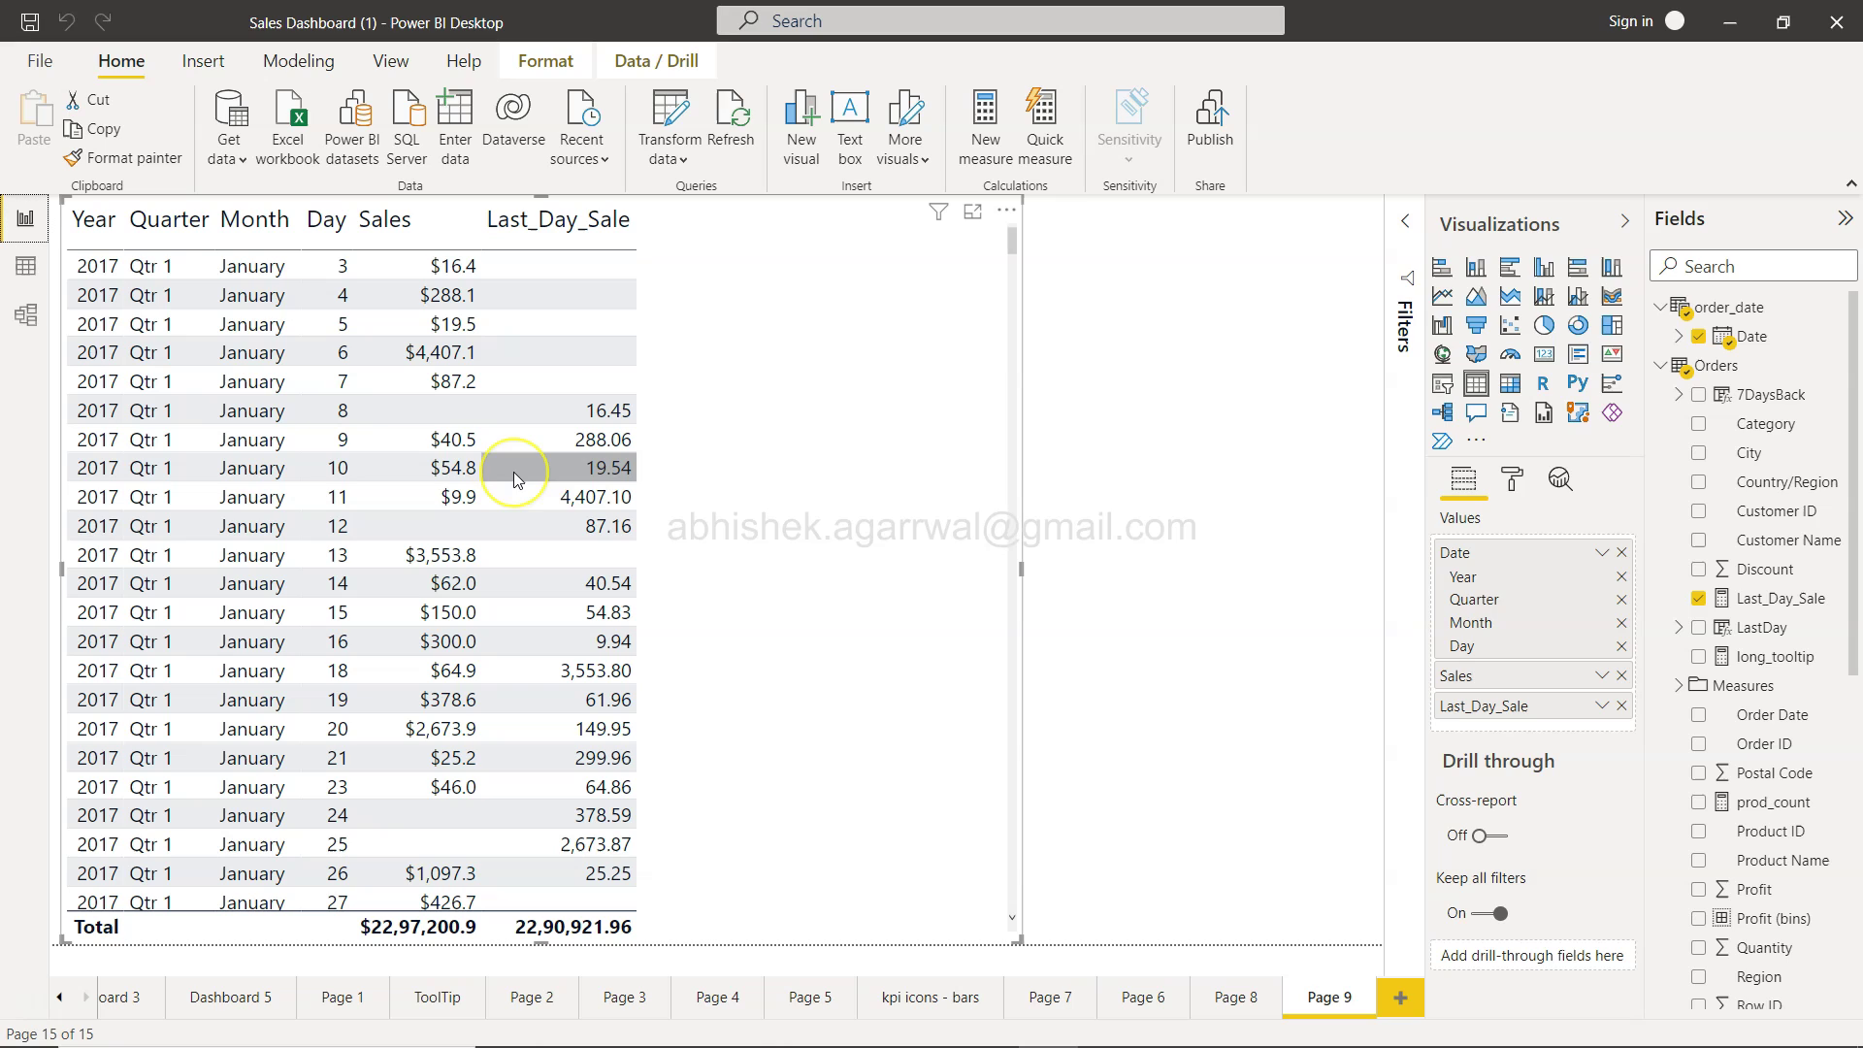
pyautogui.moveTo(514, 477)
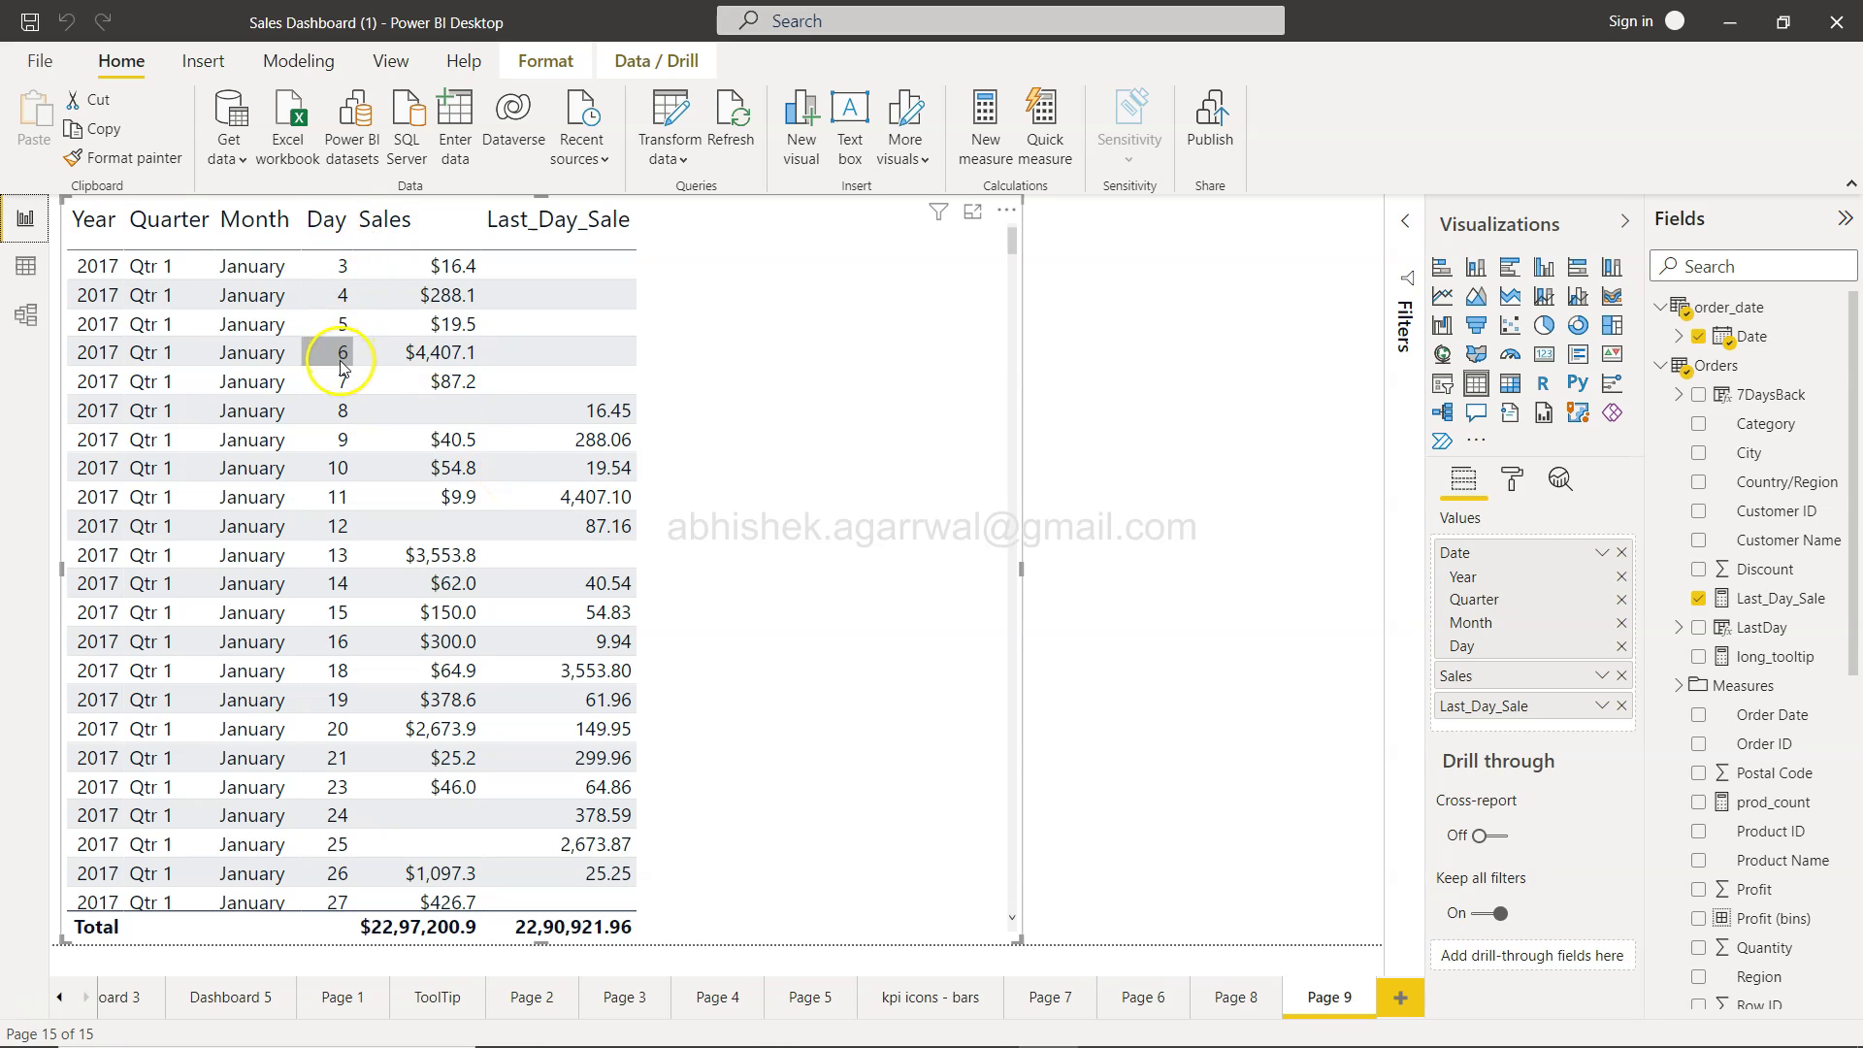
pyautogui.moveTo(341, 391)
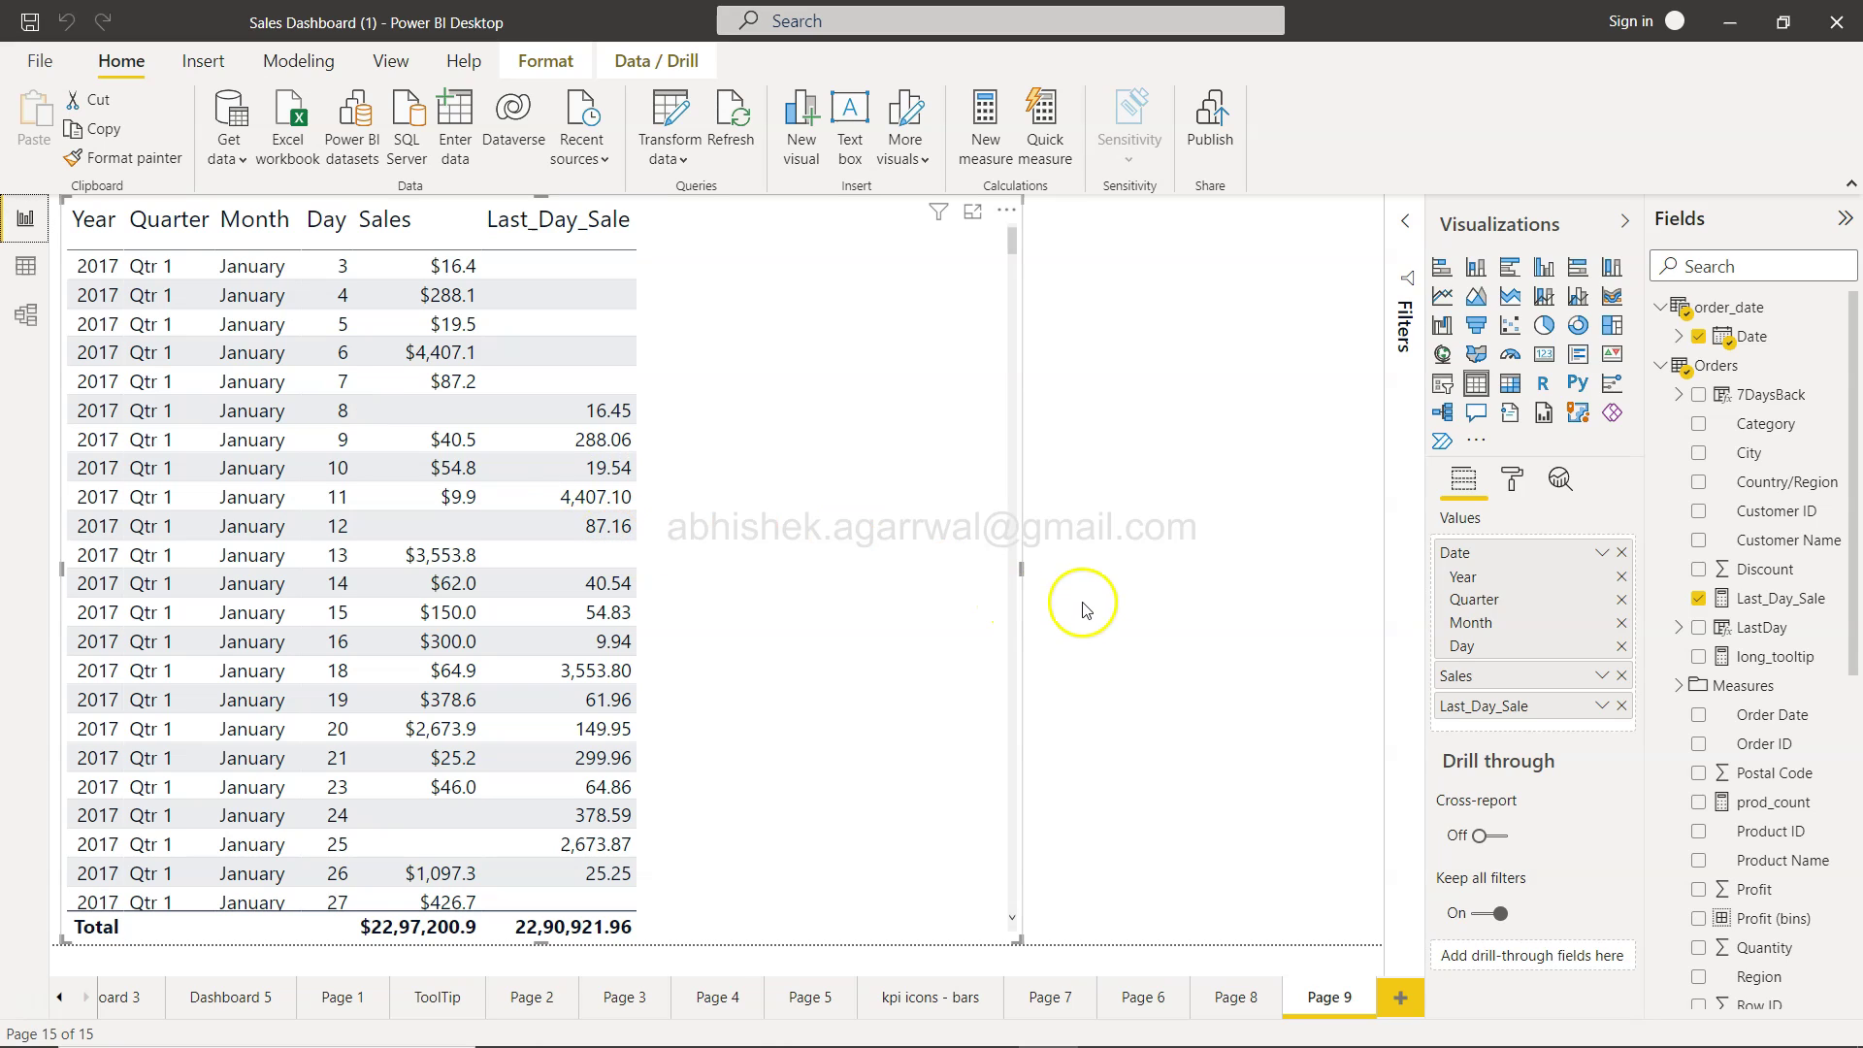
pyautogui.click(1117, 586)
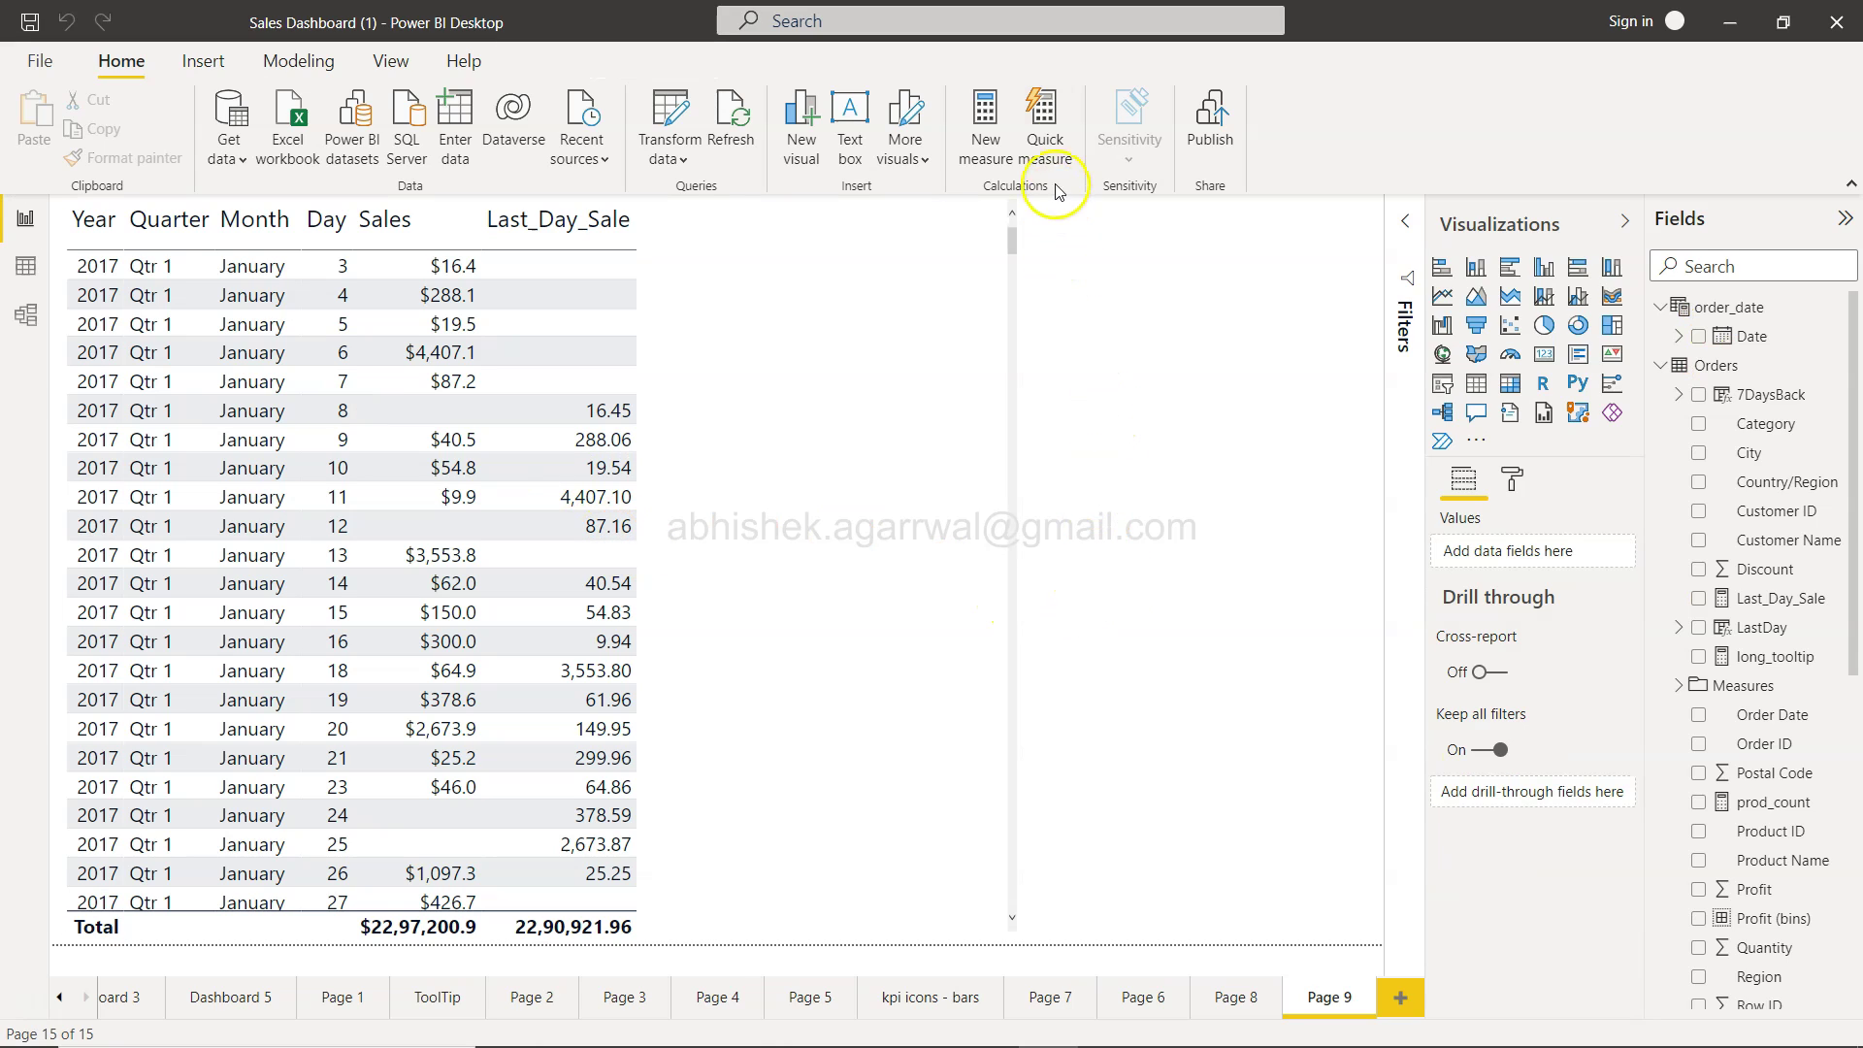
# Create a new measure starting Sales_Between_two_Dates = CALCULATE(Sum(Orders[Sales]) in the formula bar
pyautogui.click(978, 145)
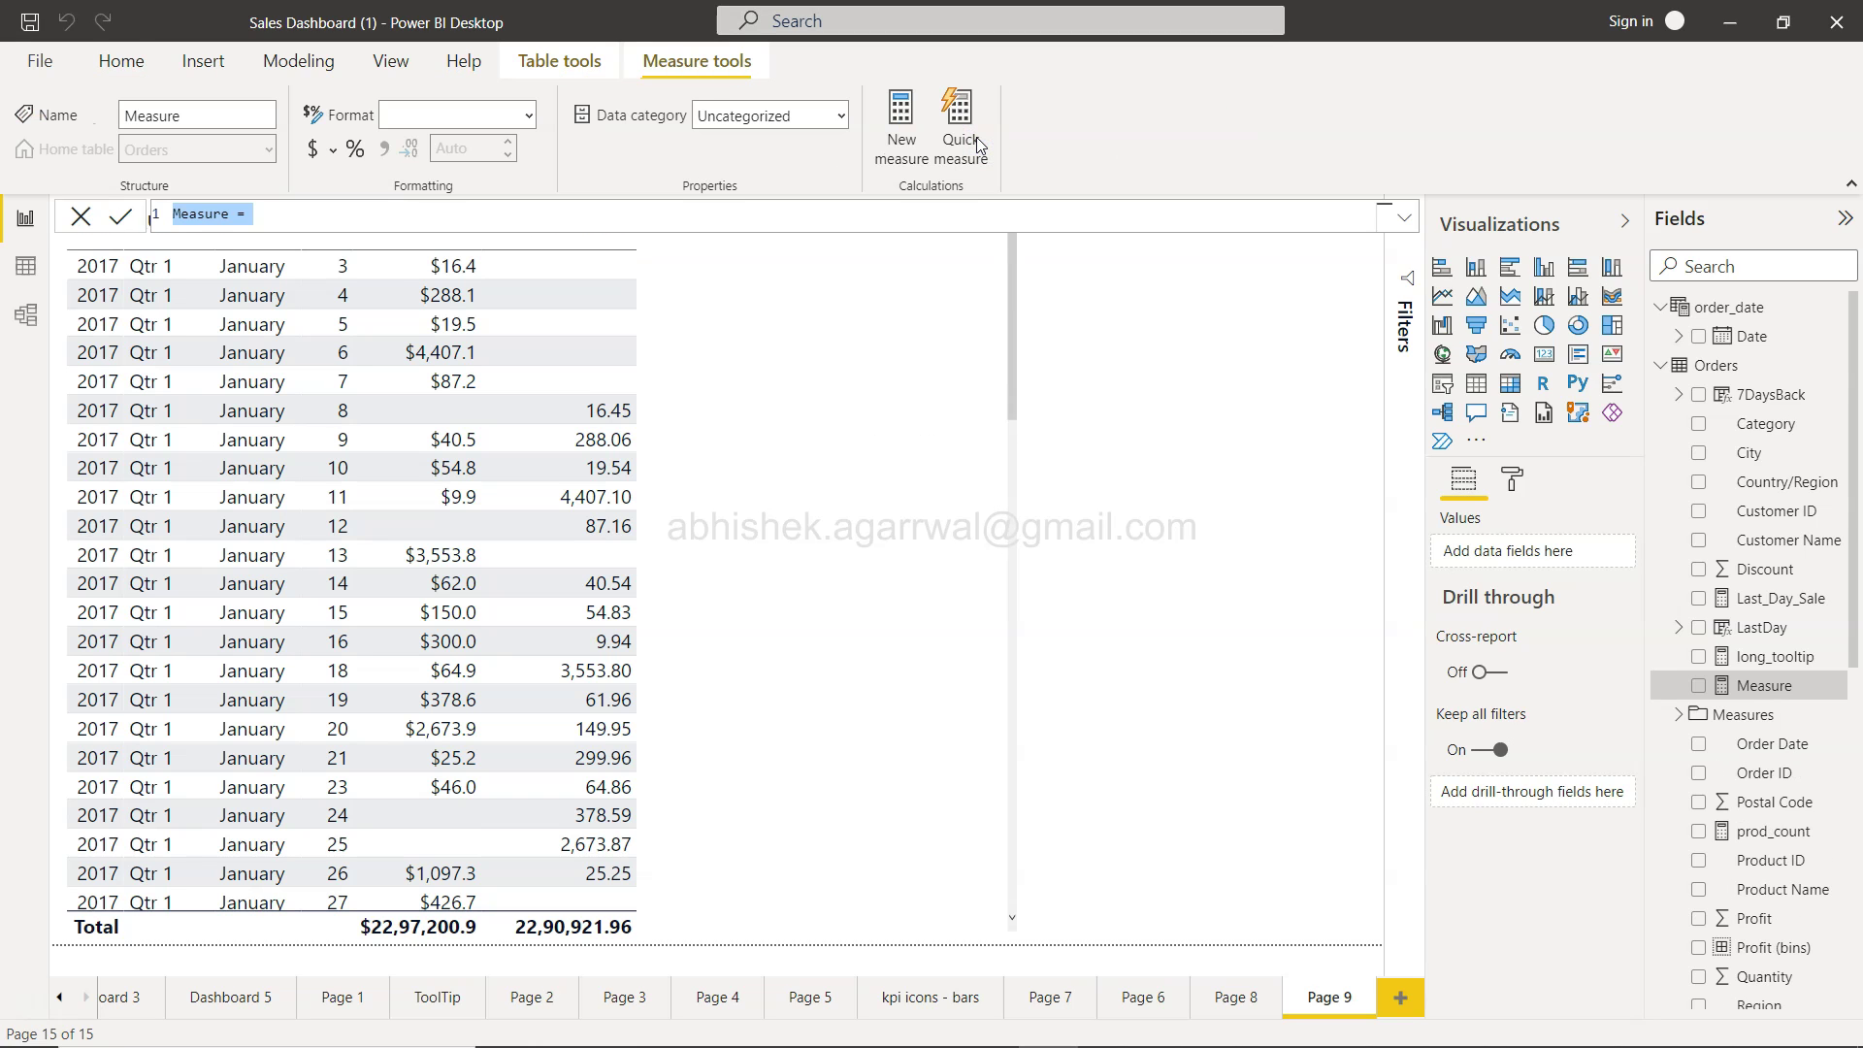
pyautogui.write('Sa')
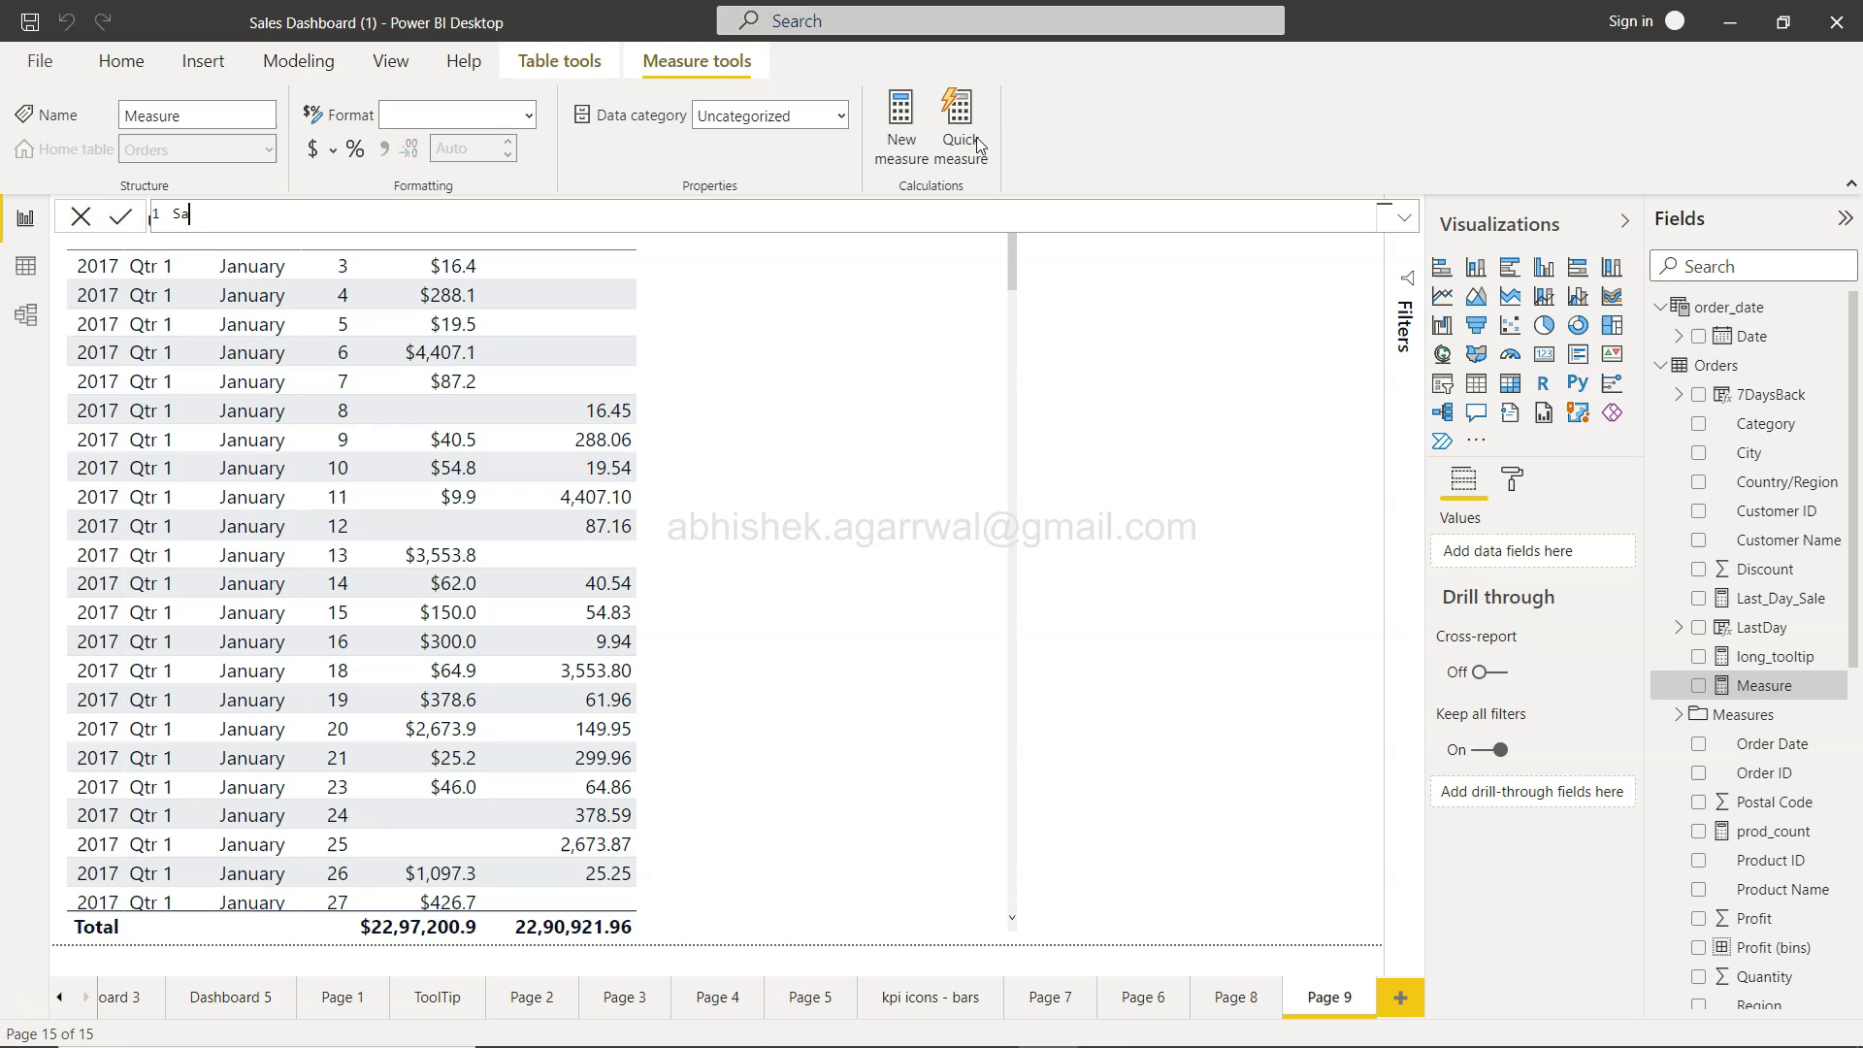
pyautogui.write('les_Between_two_Dates = CALCULATE(')
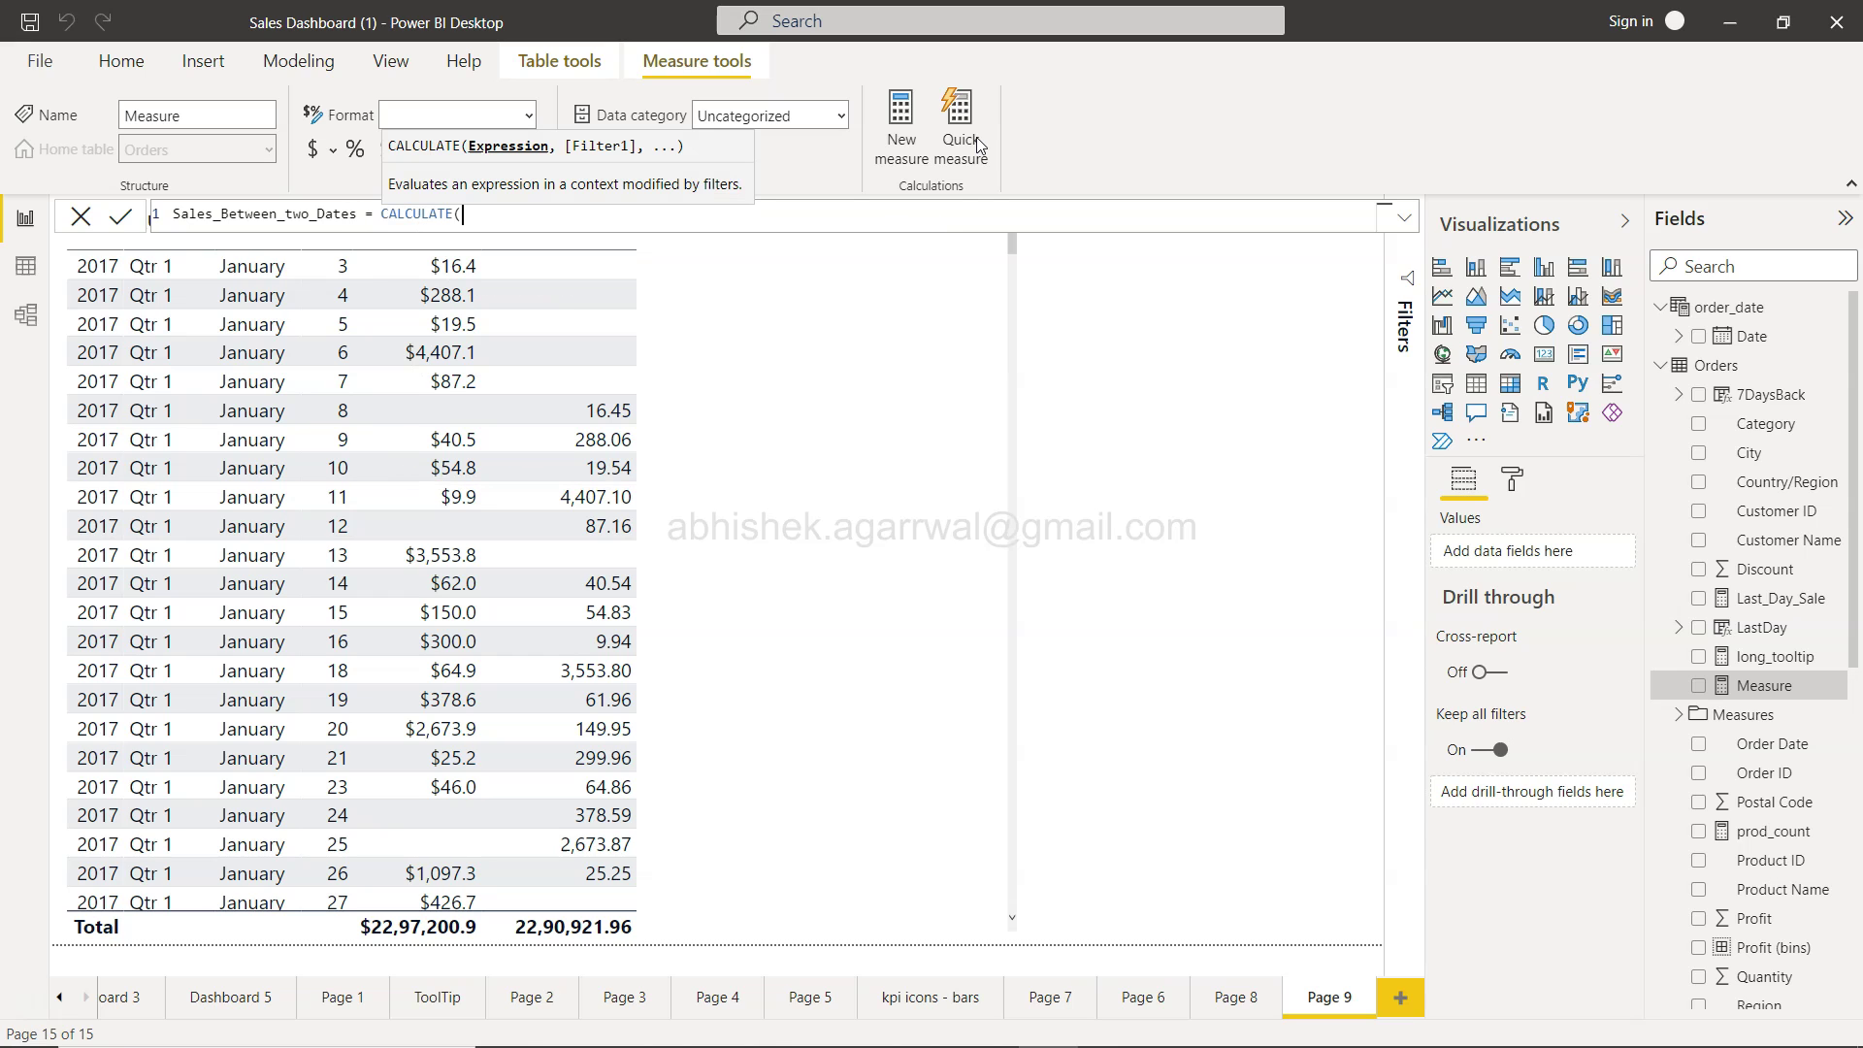
pyautogui.write('Sum(sale')
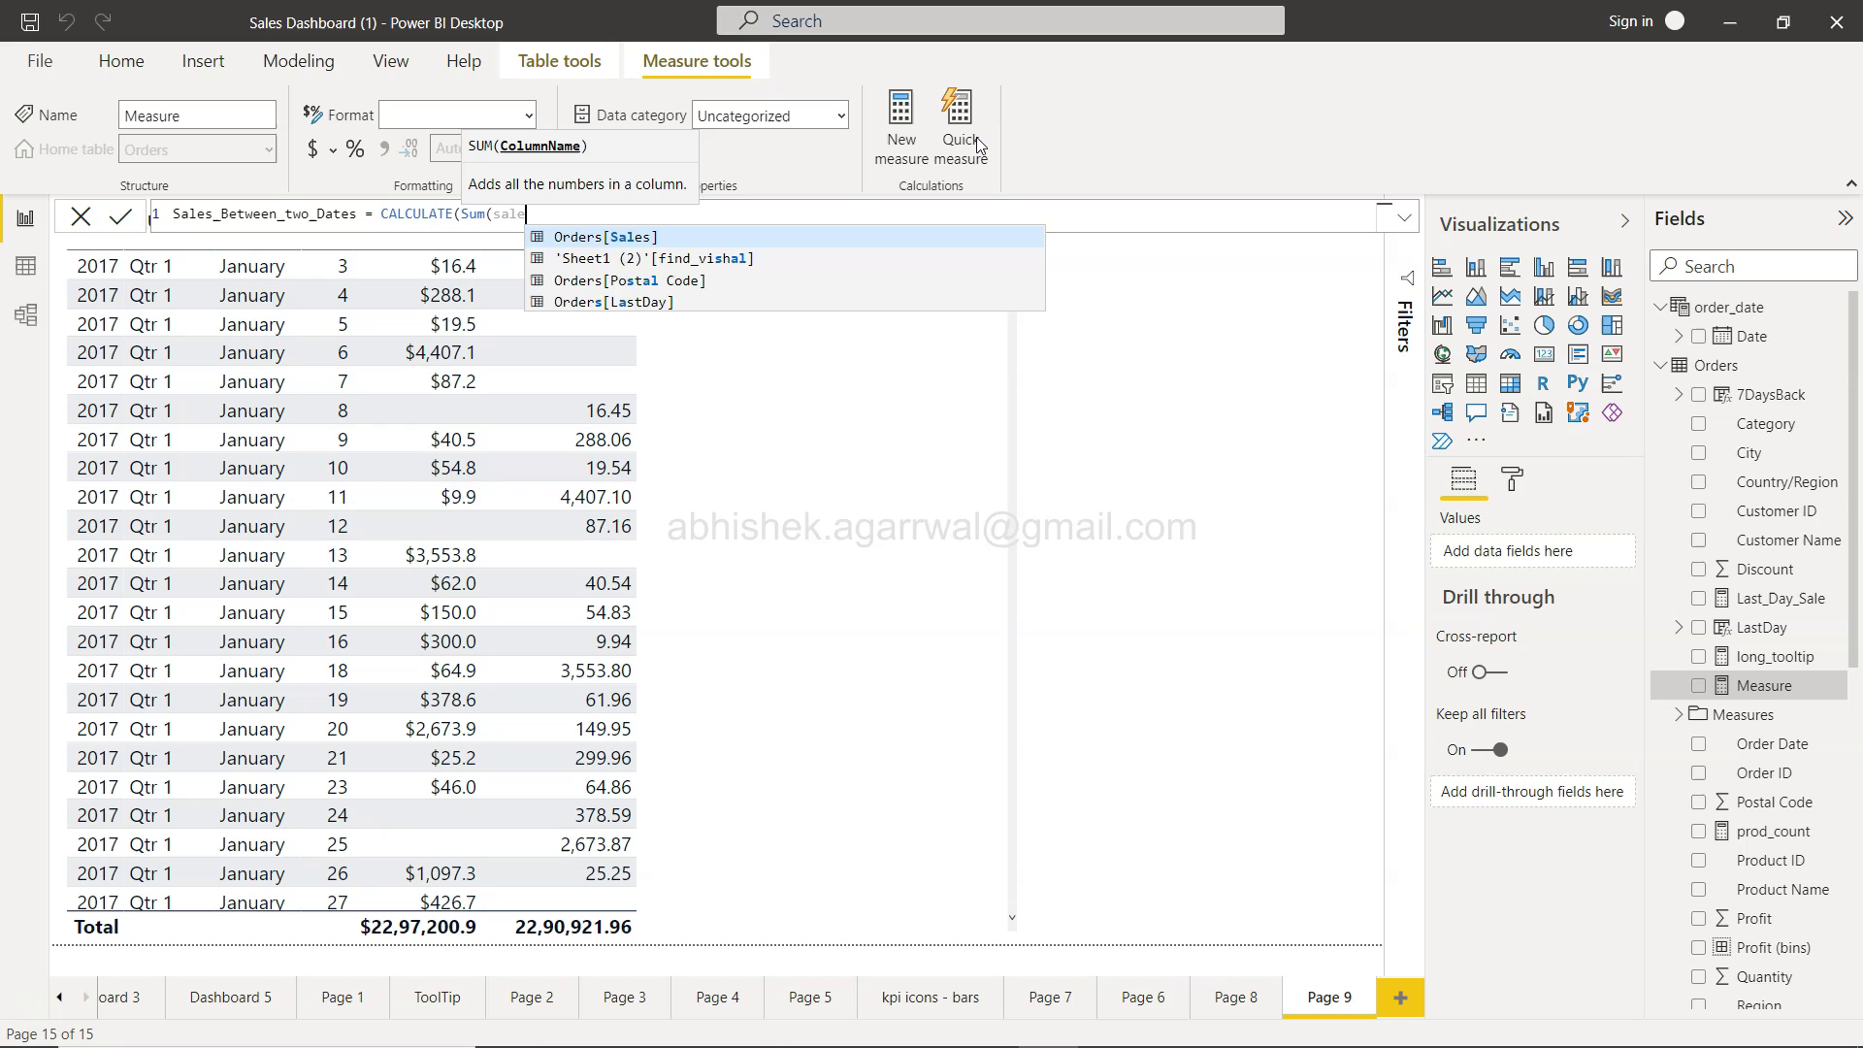
pyautogui.press('Tab')
pyautogui.write(')')
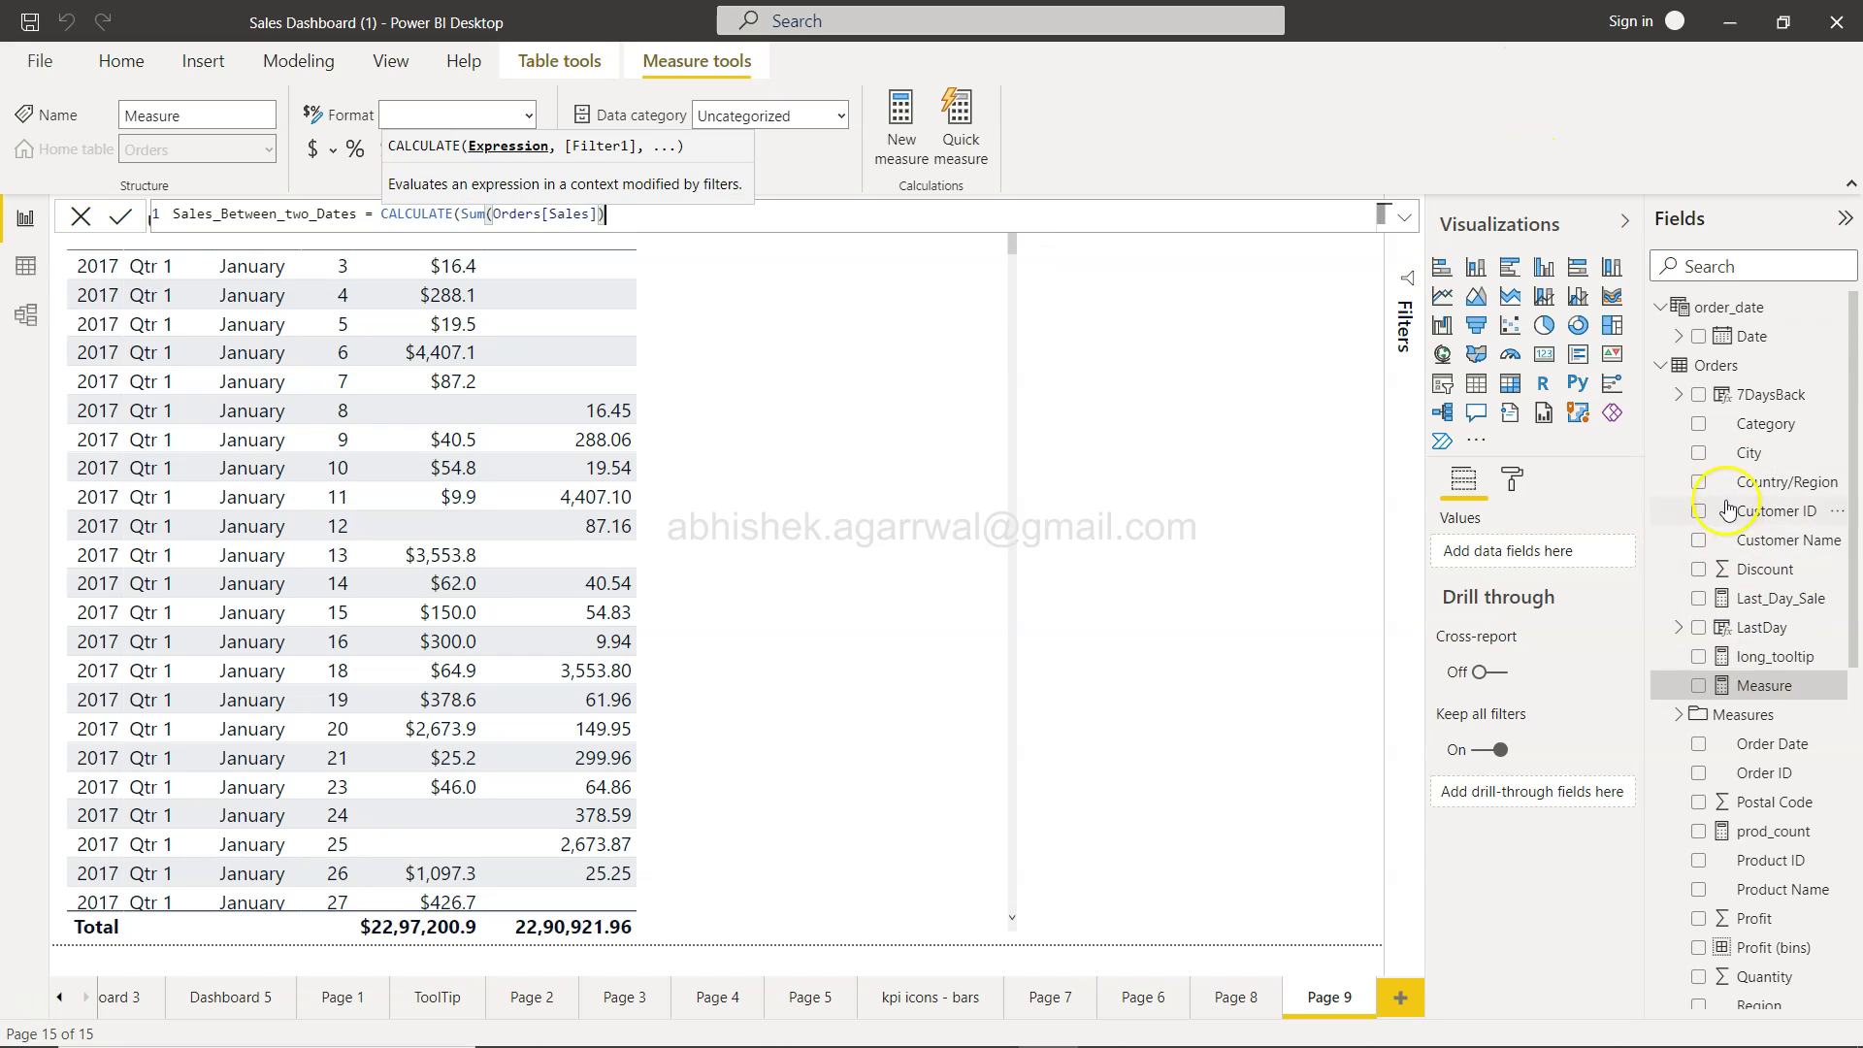
pyautogui.scroll(-5, 1737, 669)
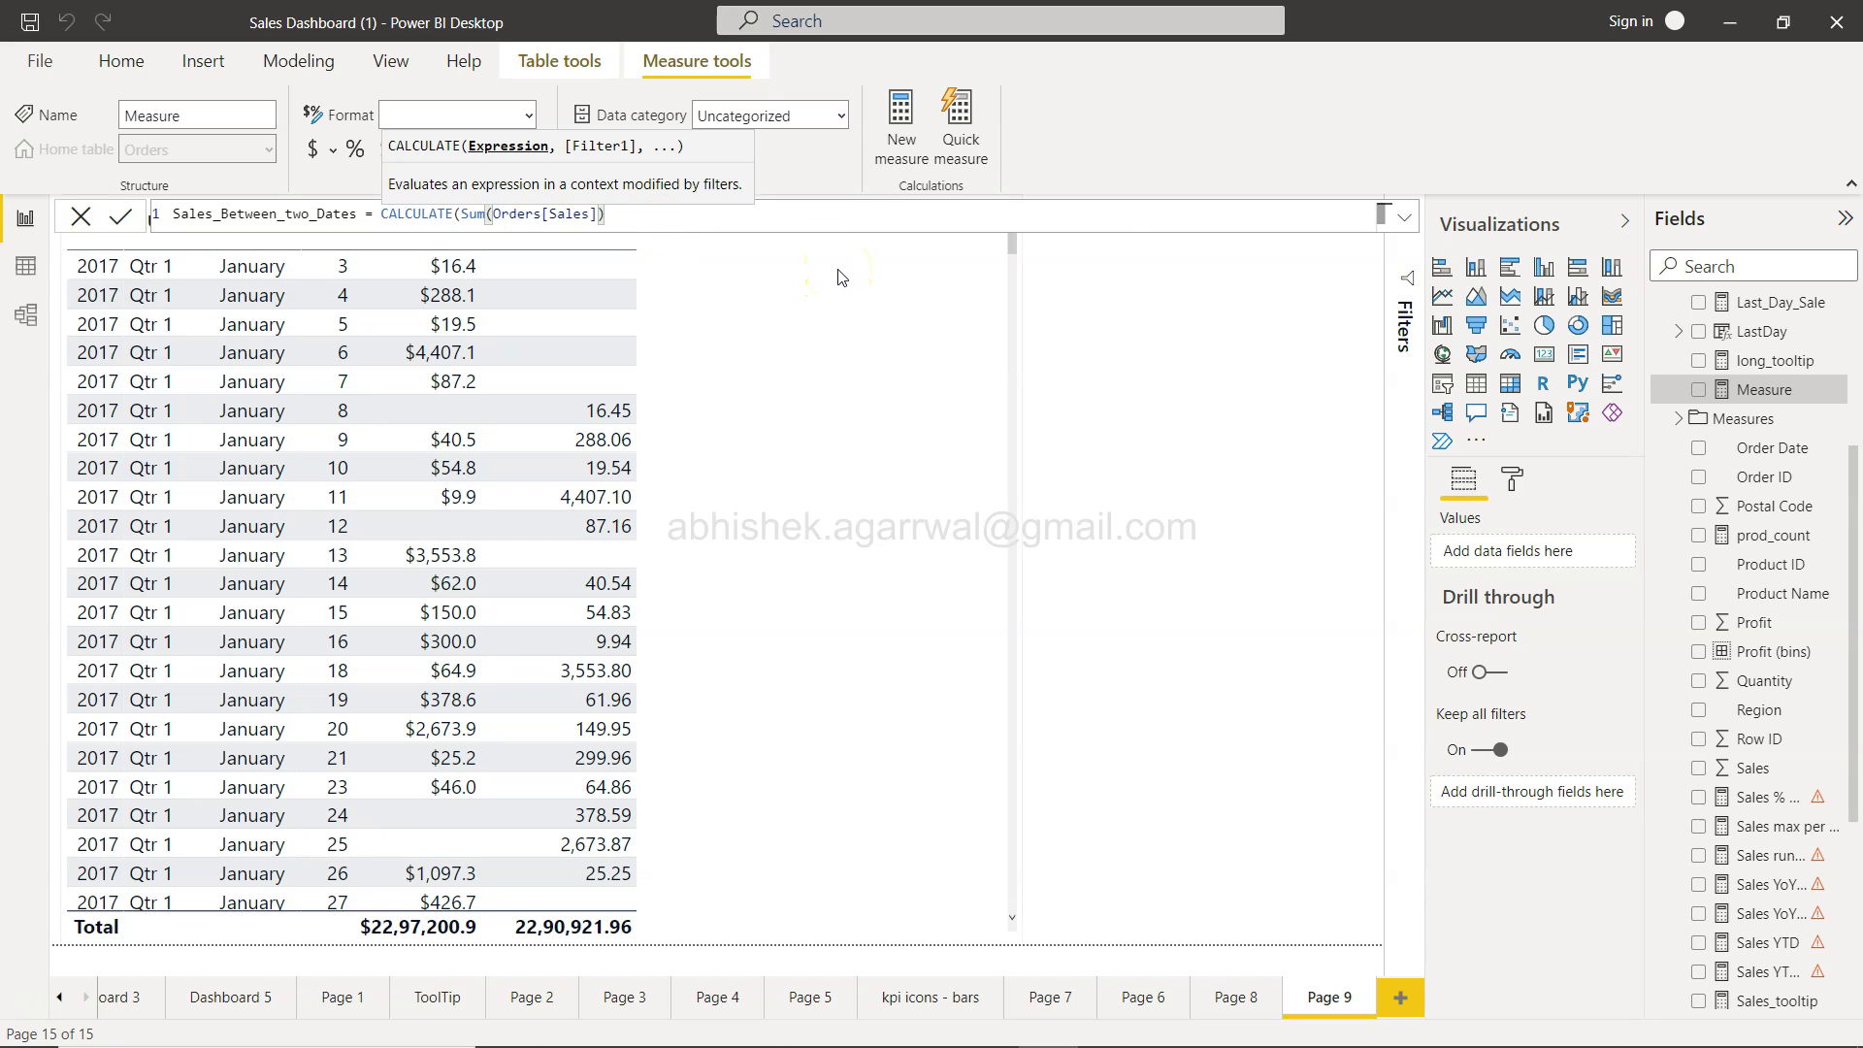
# Add a DATESBETWEEN filter on order_date[Date] to the measure formula
pyautogui.write(',')
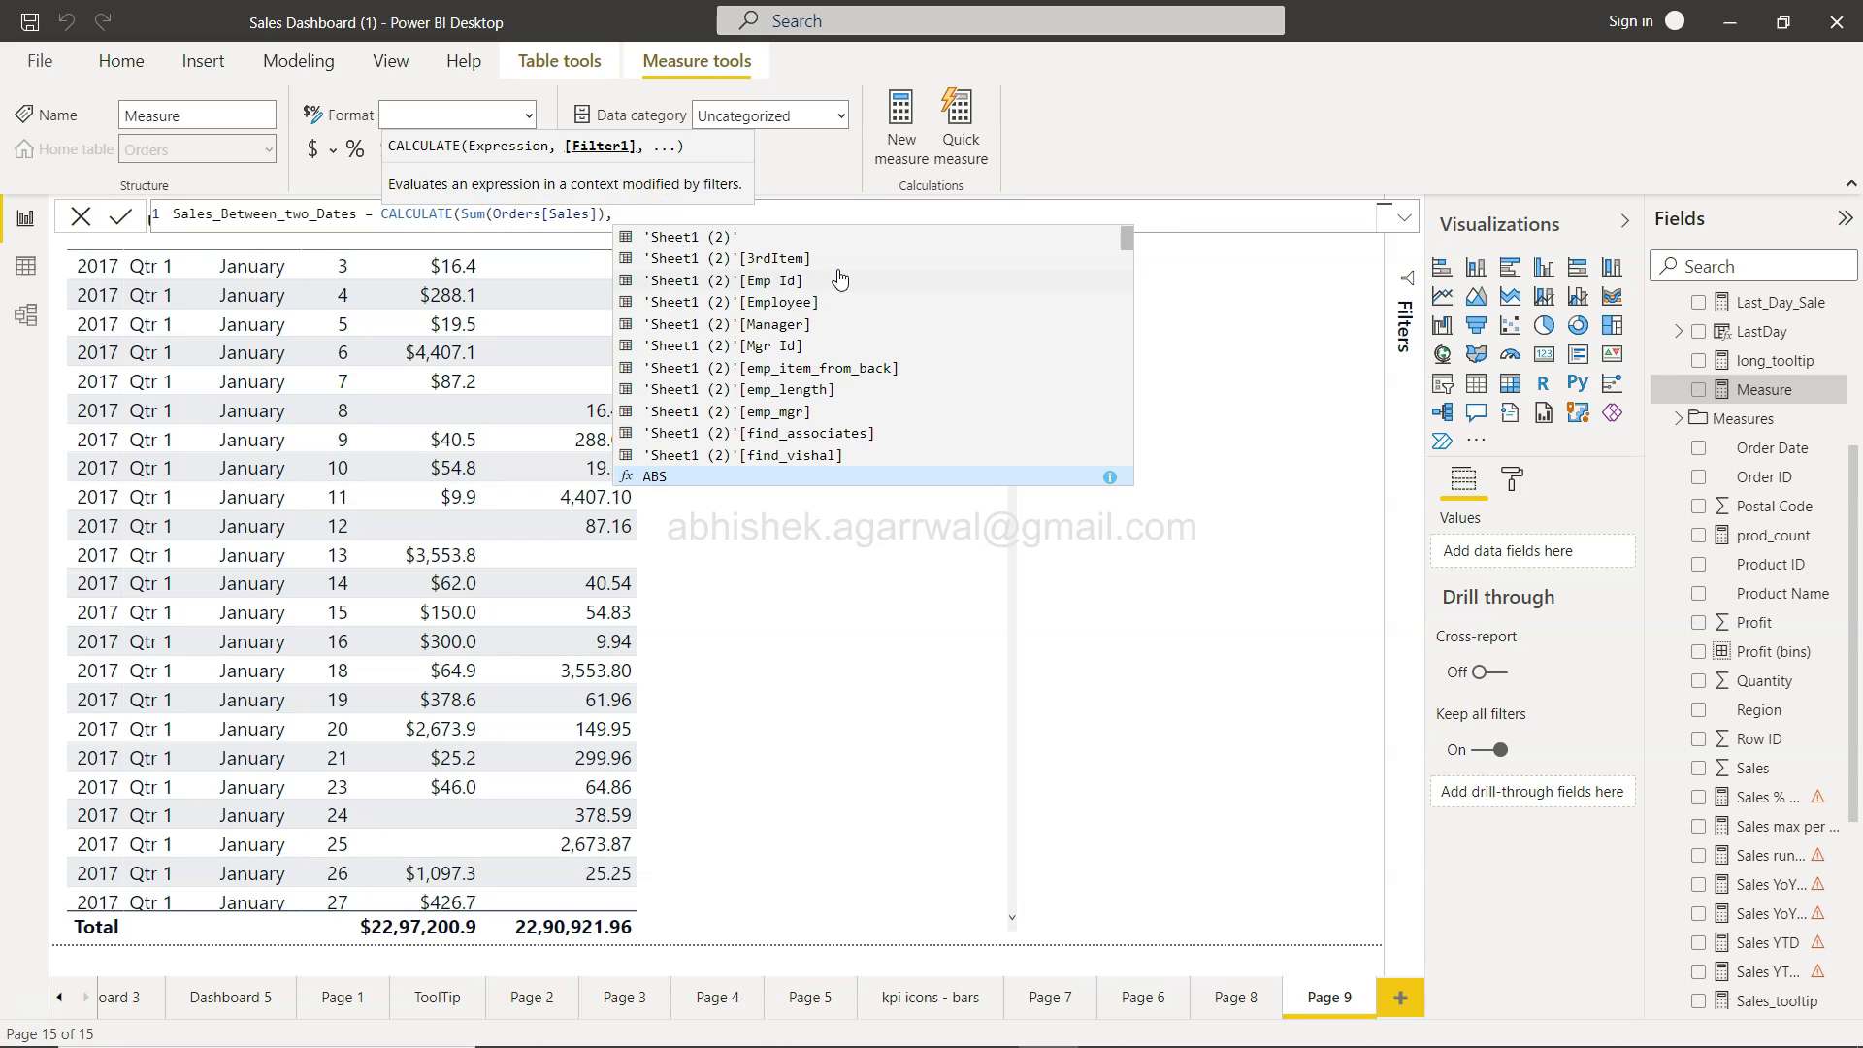
pyautogui.write('datebe')
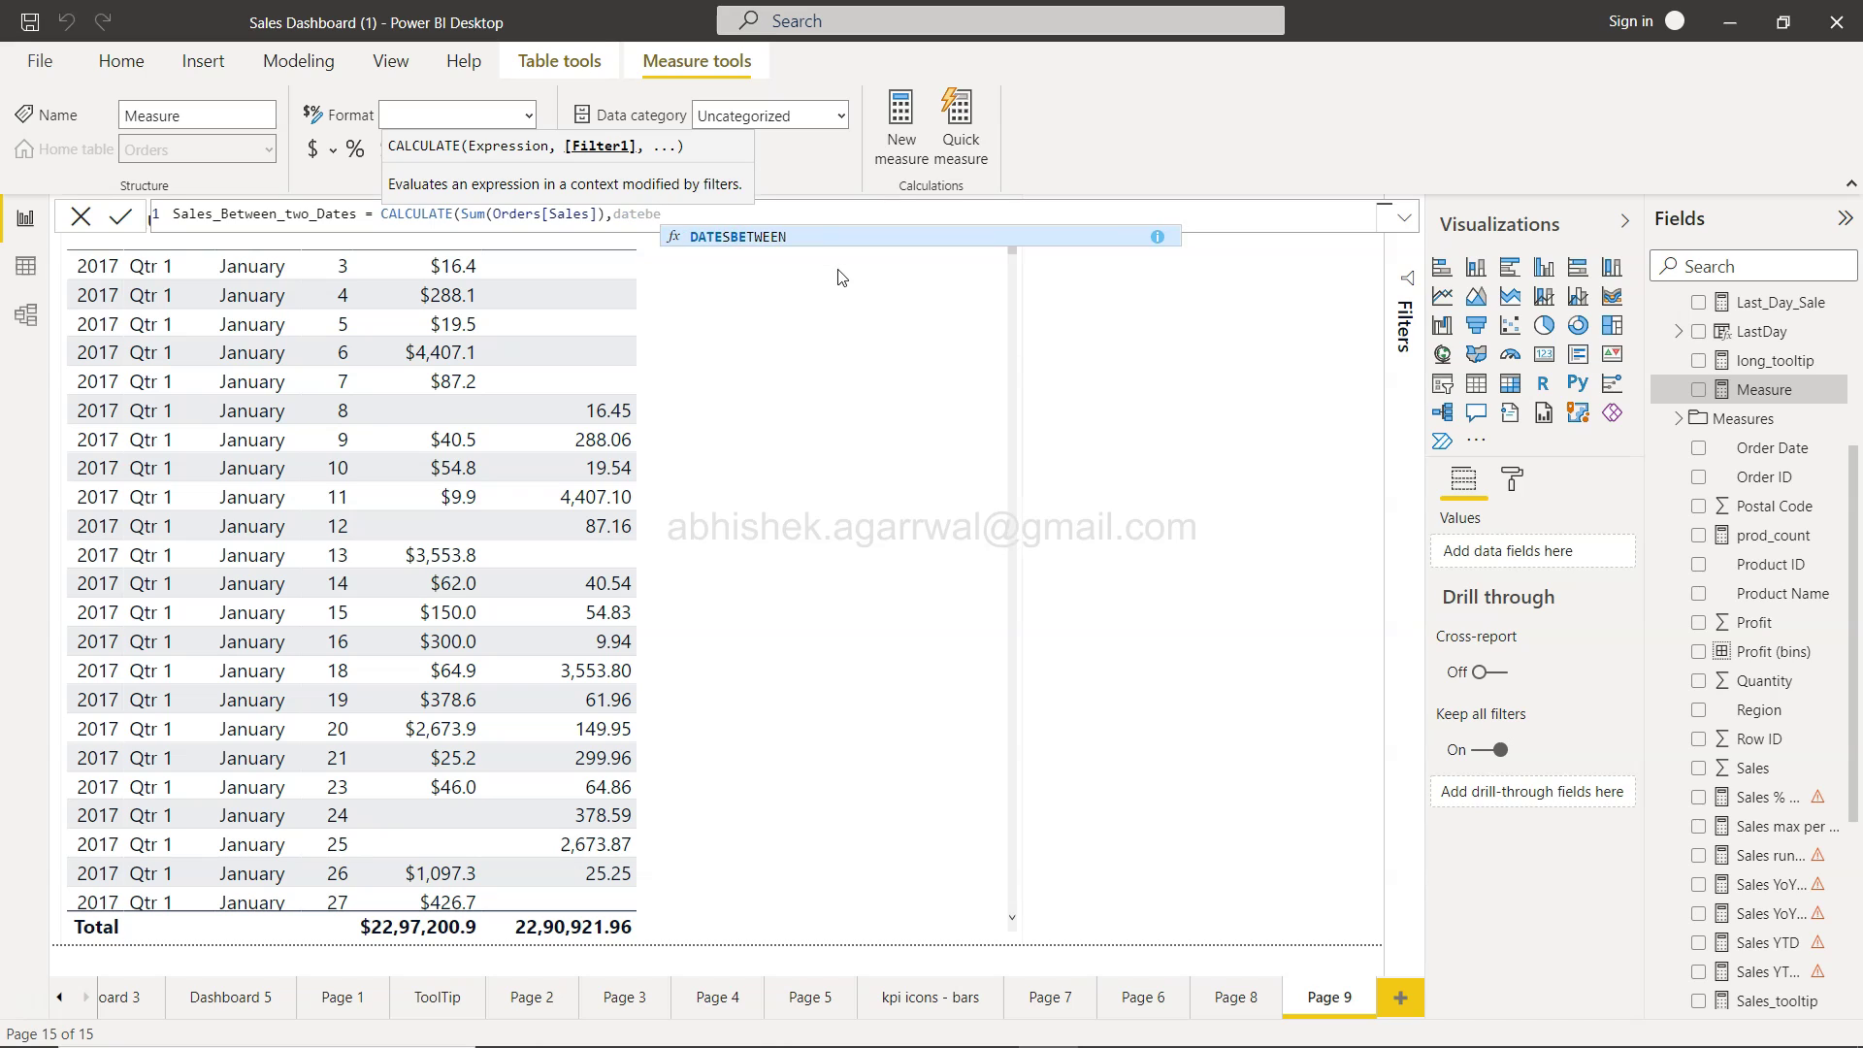
pyautogui.press('Tab')
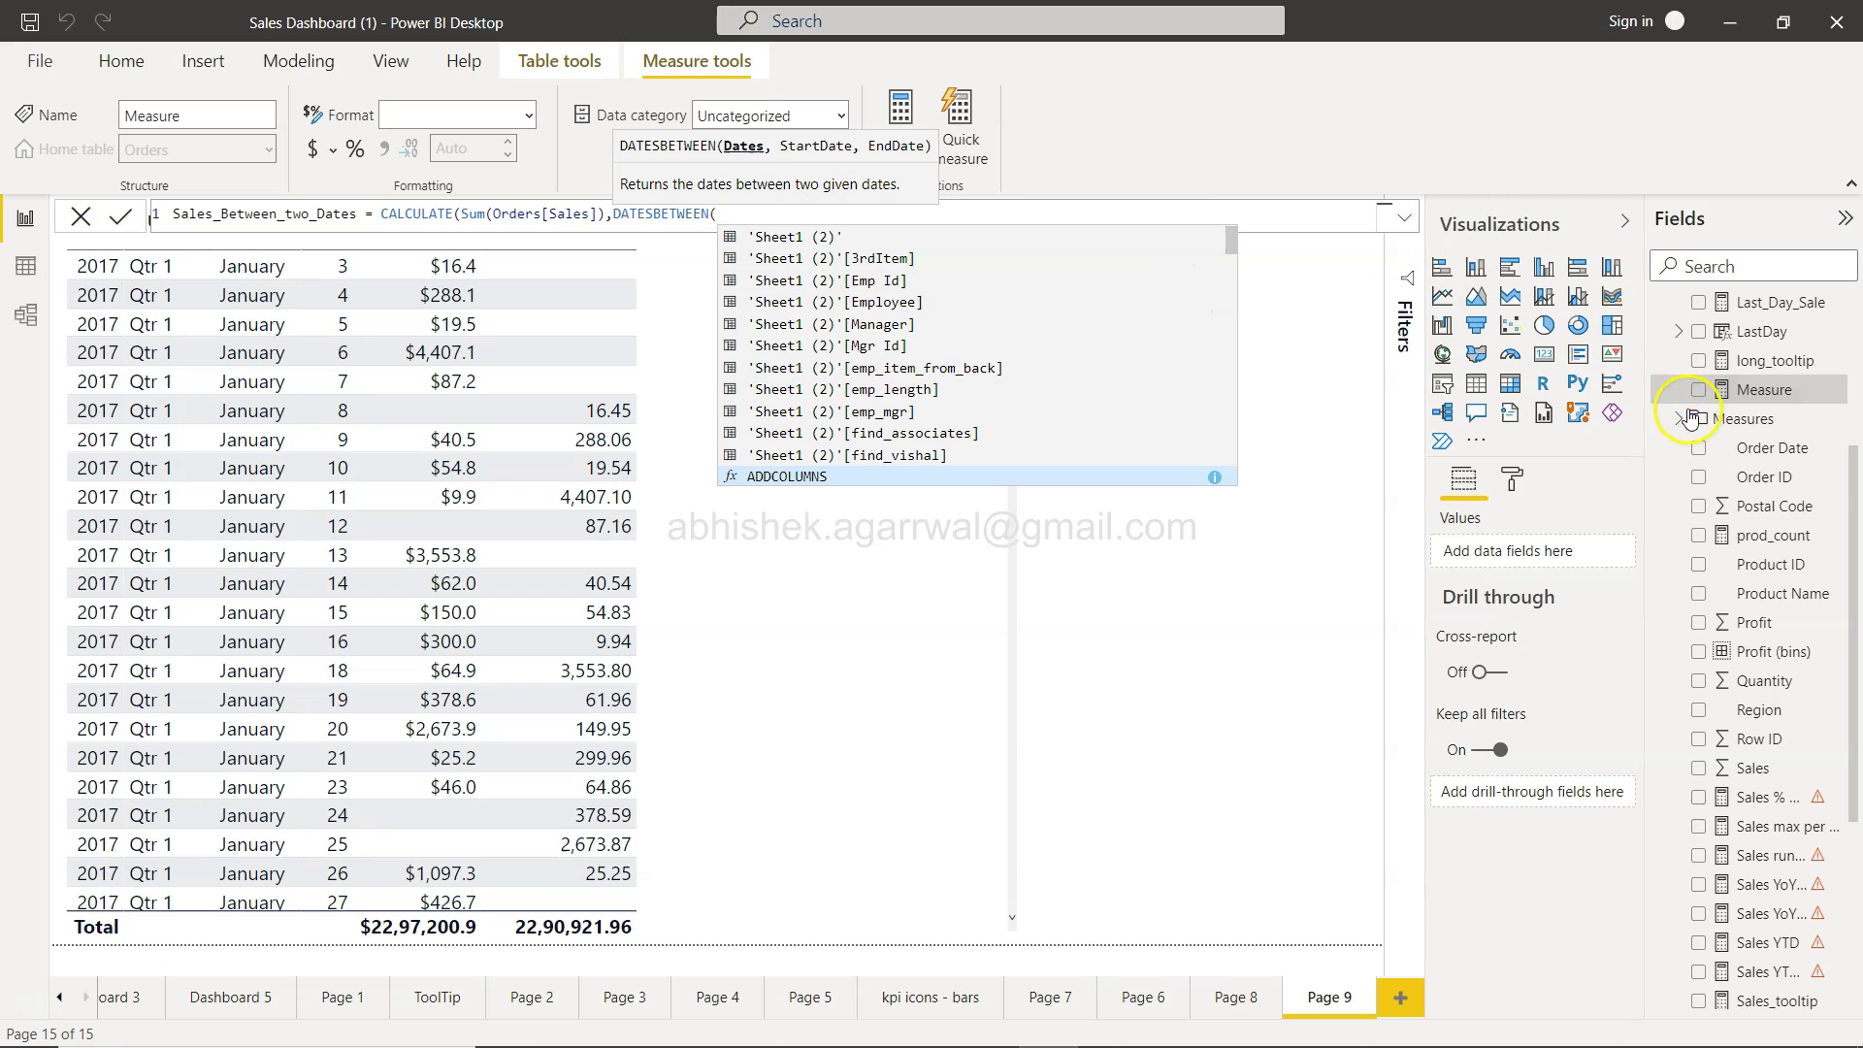
pyautogui.scroll(3, 1698, 448)
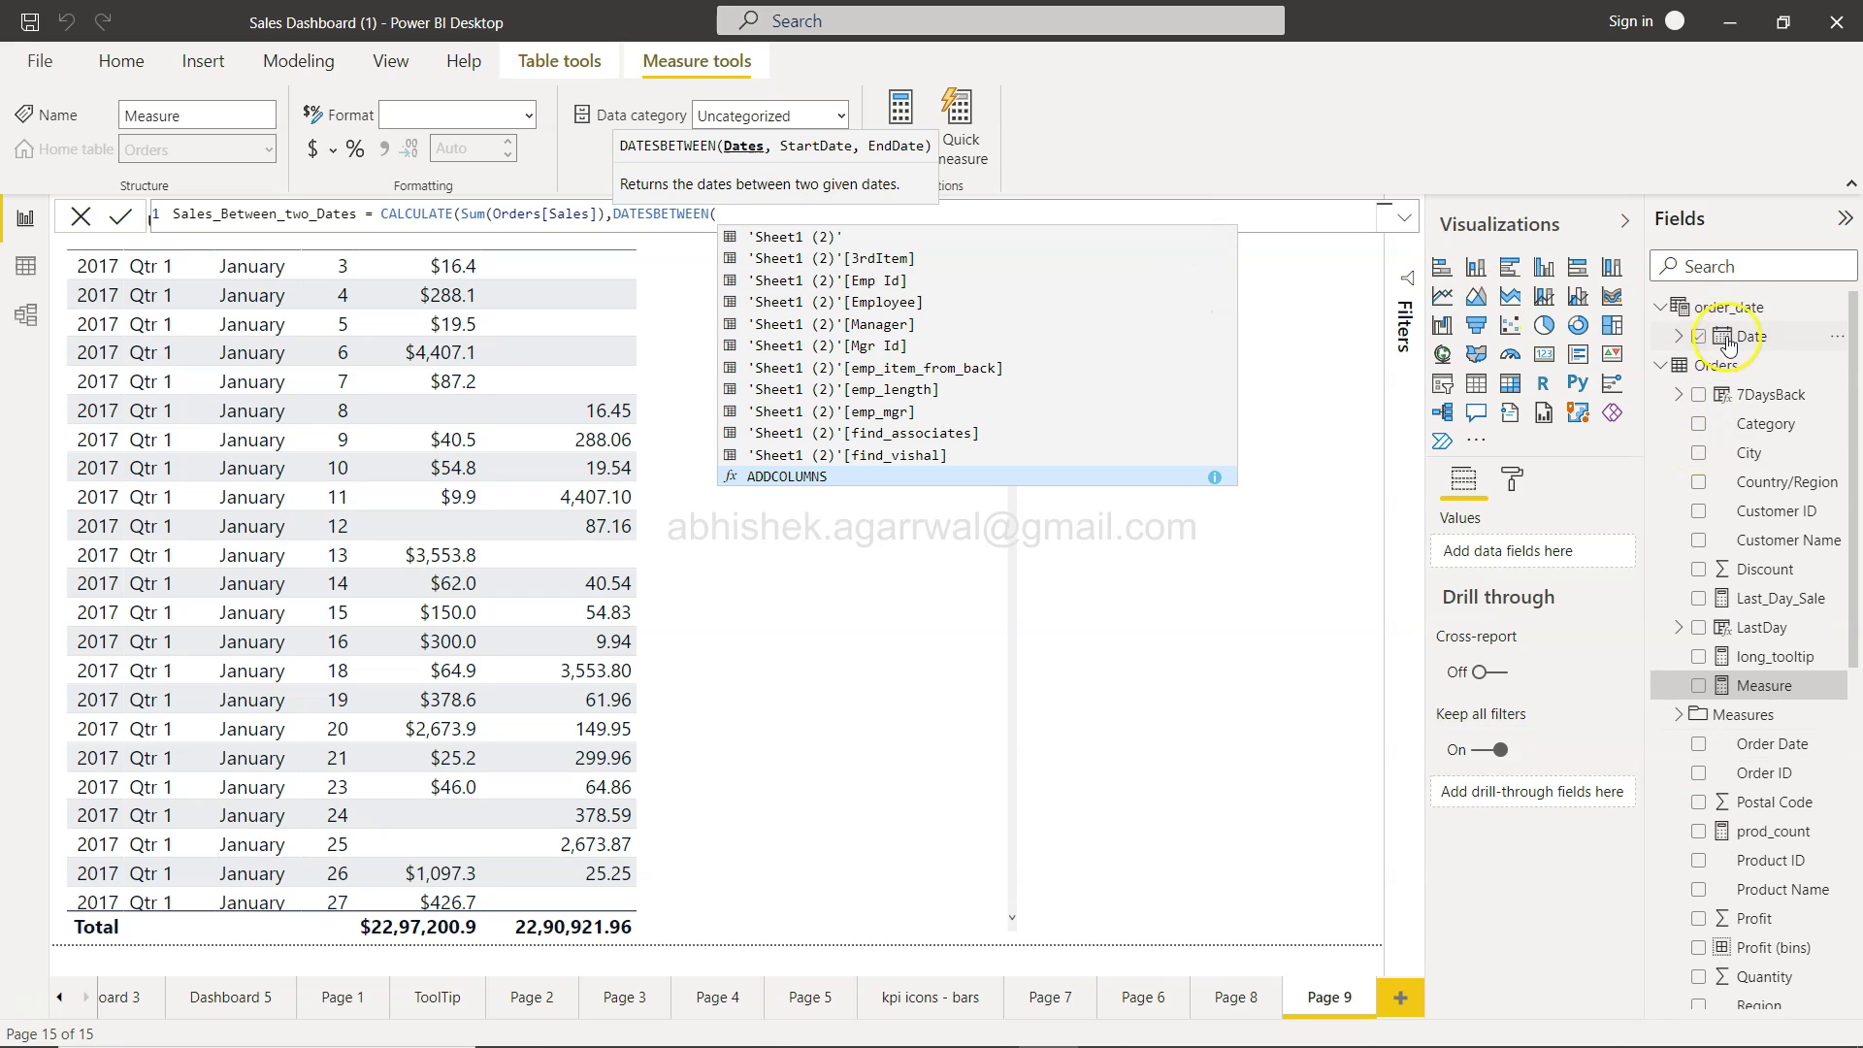
pyautogui.write('order')
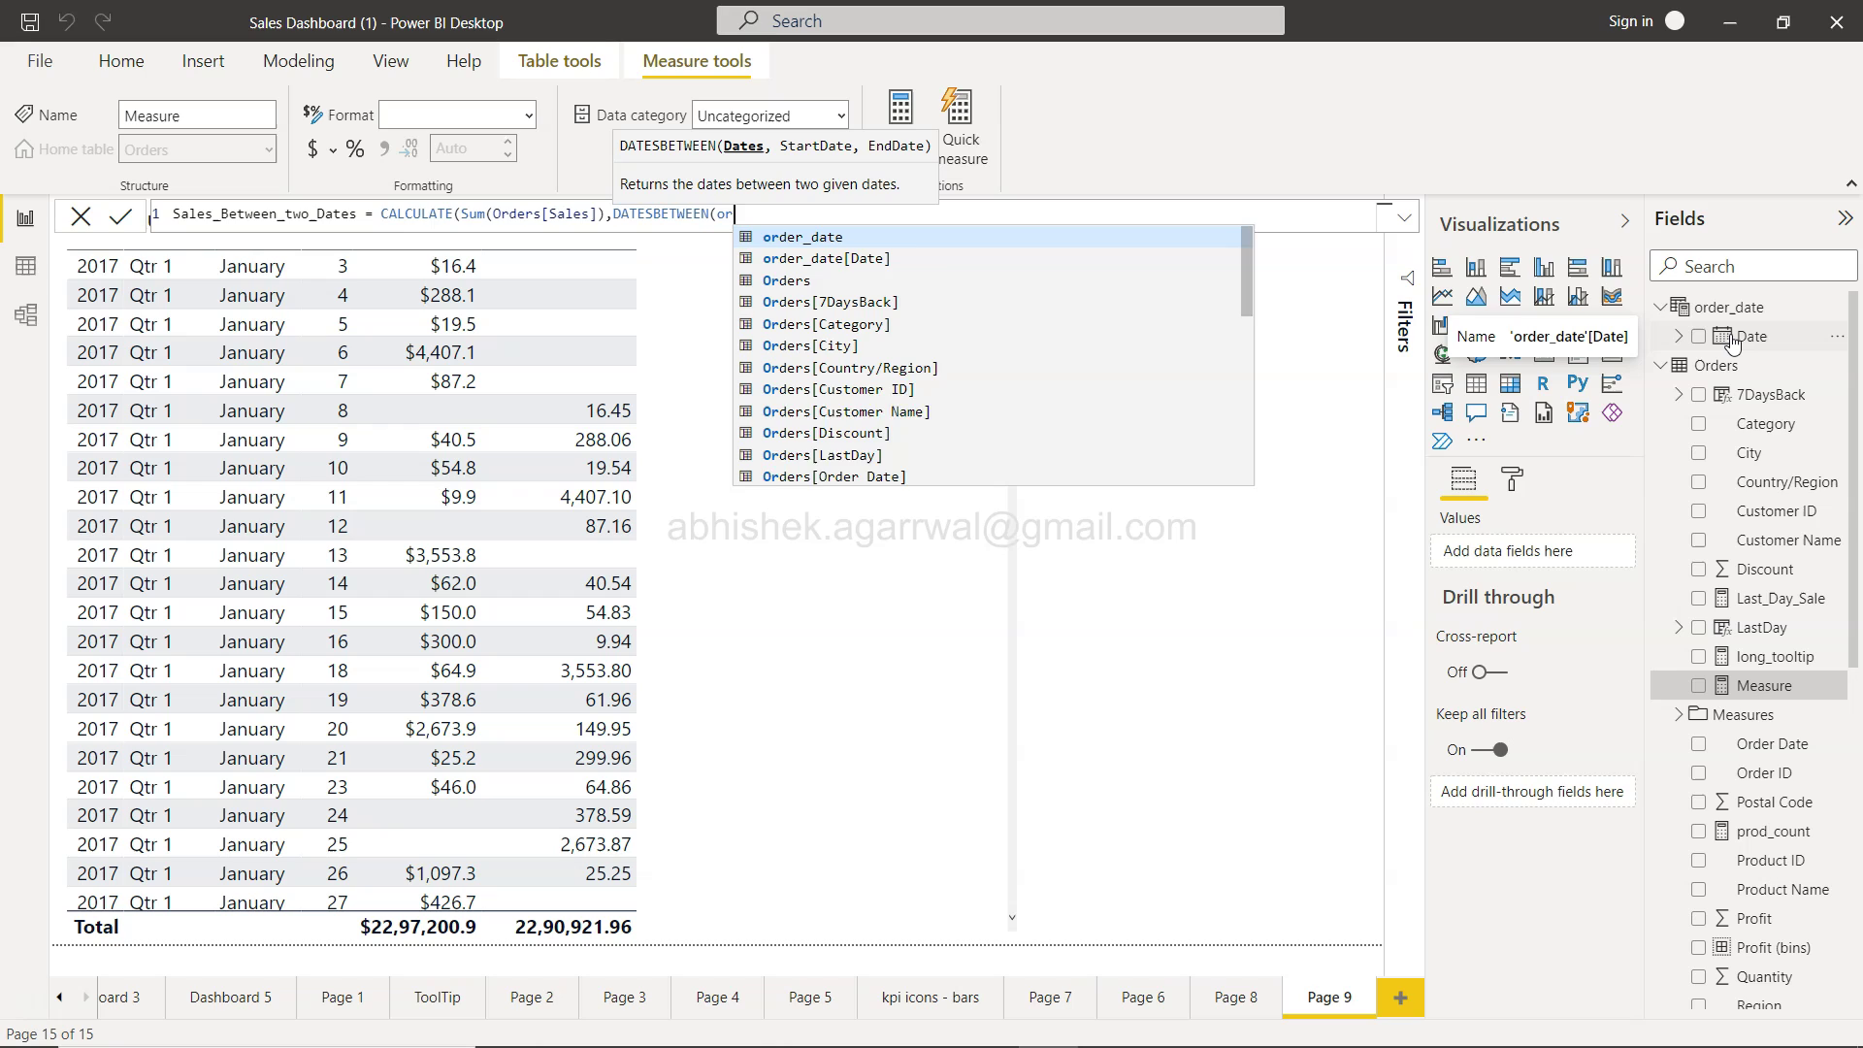
pyautogui.press('Tab')
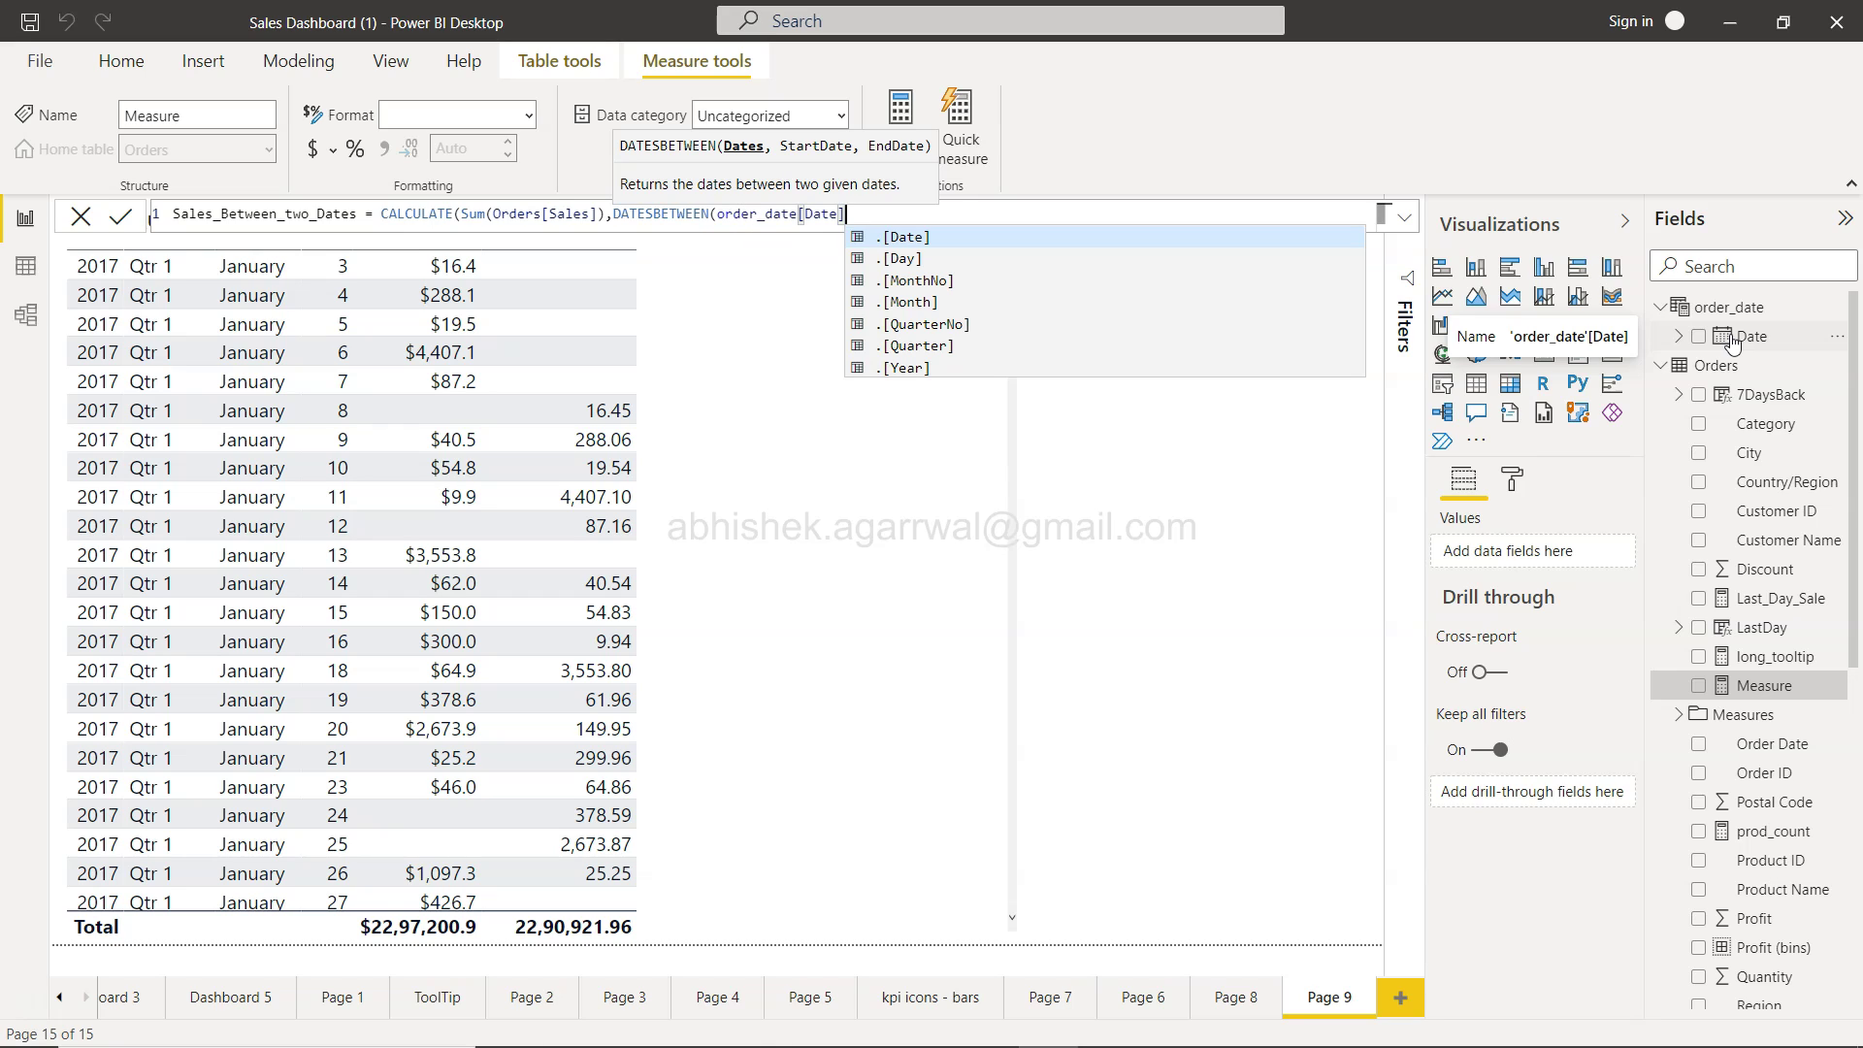
pyautogui.write(',')
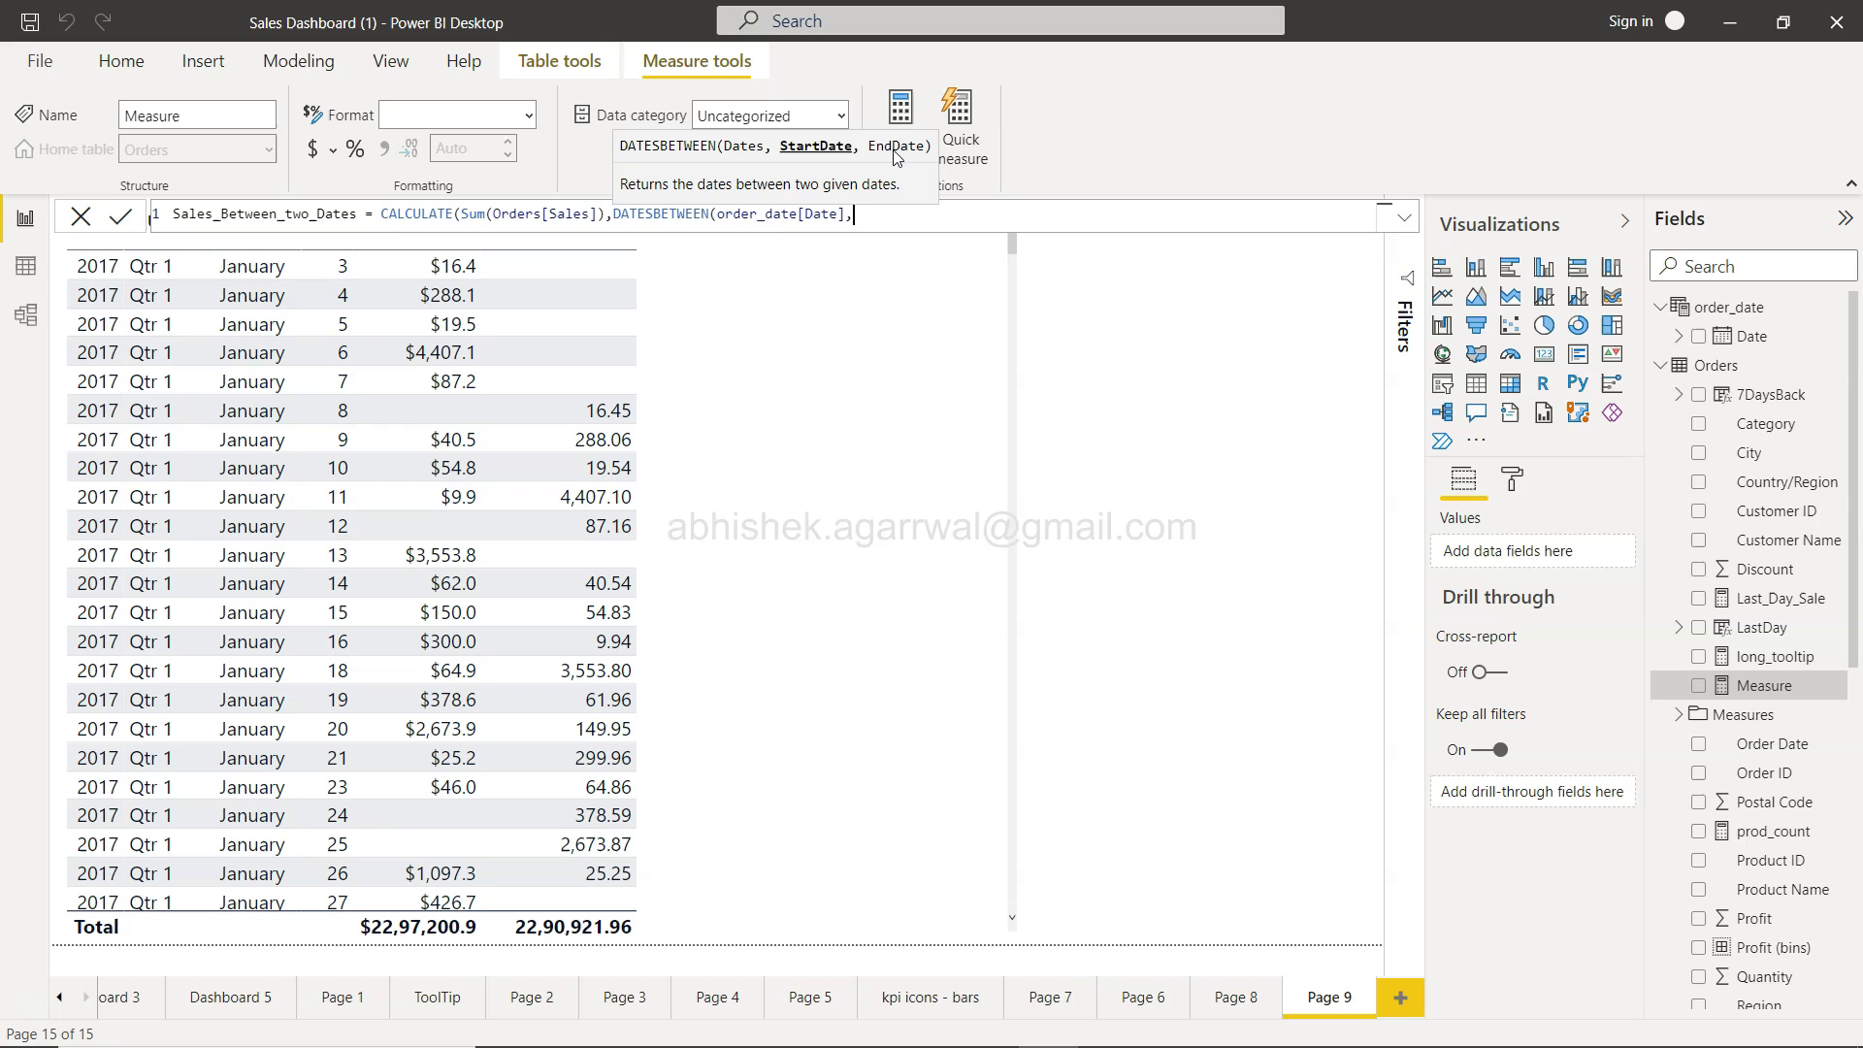
# Set the date range from DATE(2017,01,03) to DATE(2017,01,07) and close the formula
pyautogui.write('DATE')
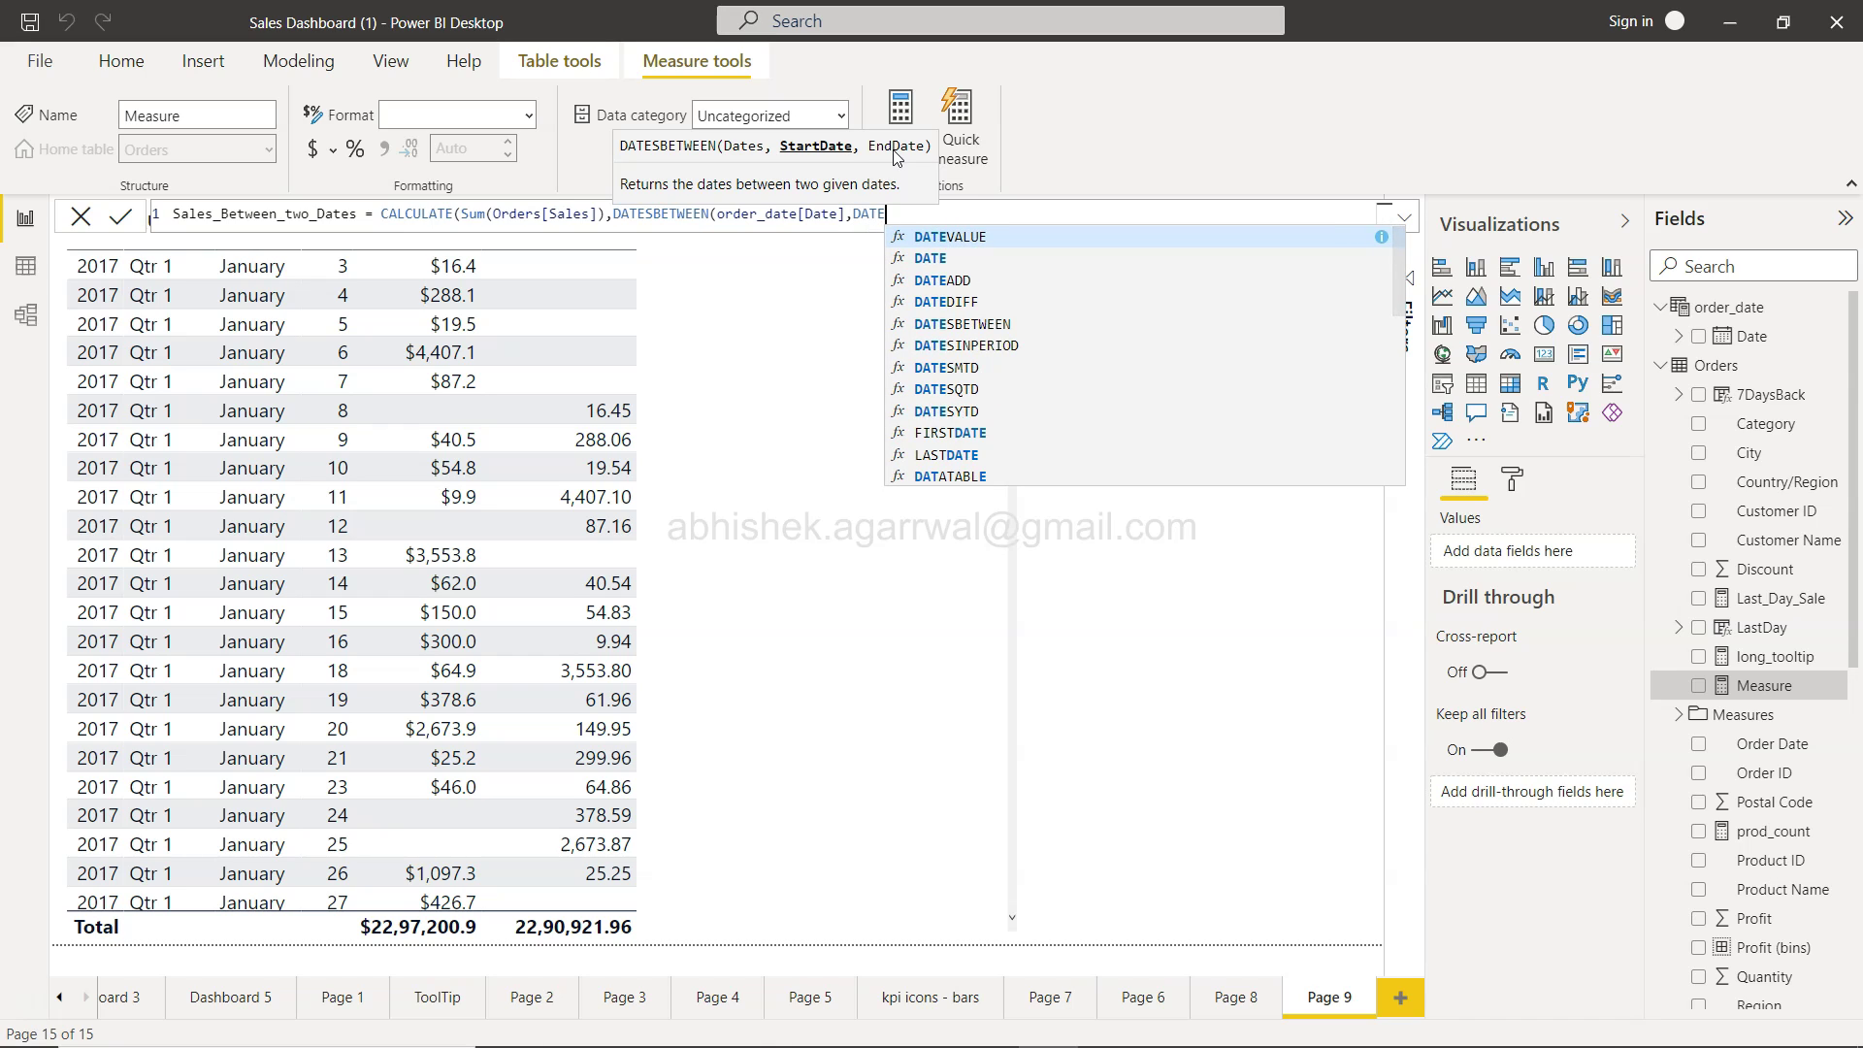
pyautogui.press('Down')
pyautogui.write('(')
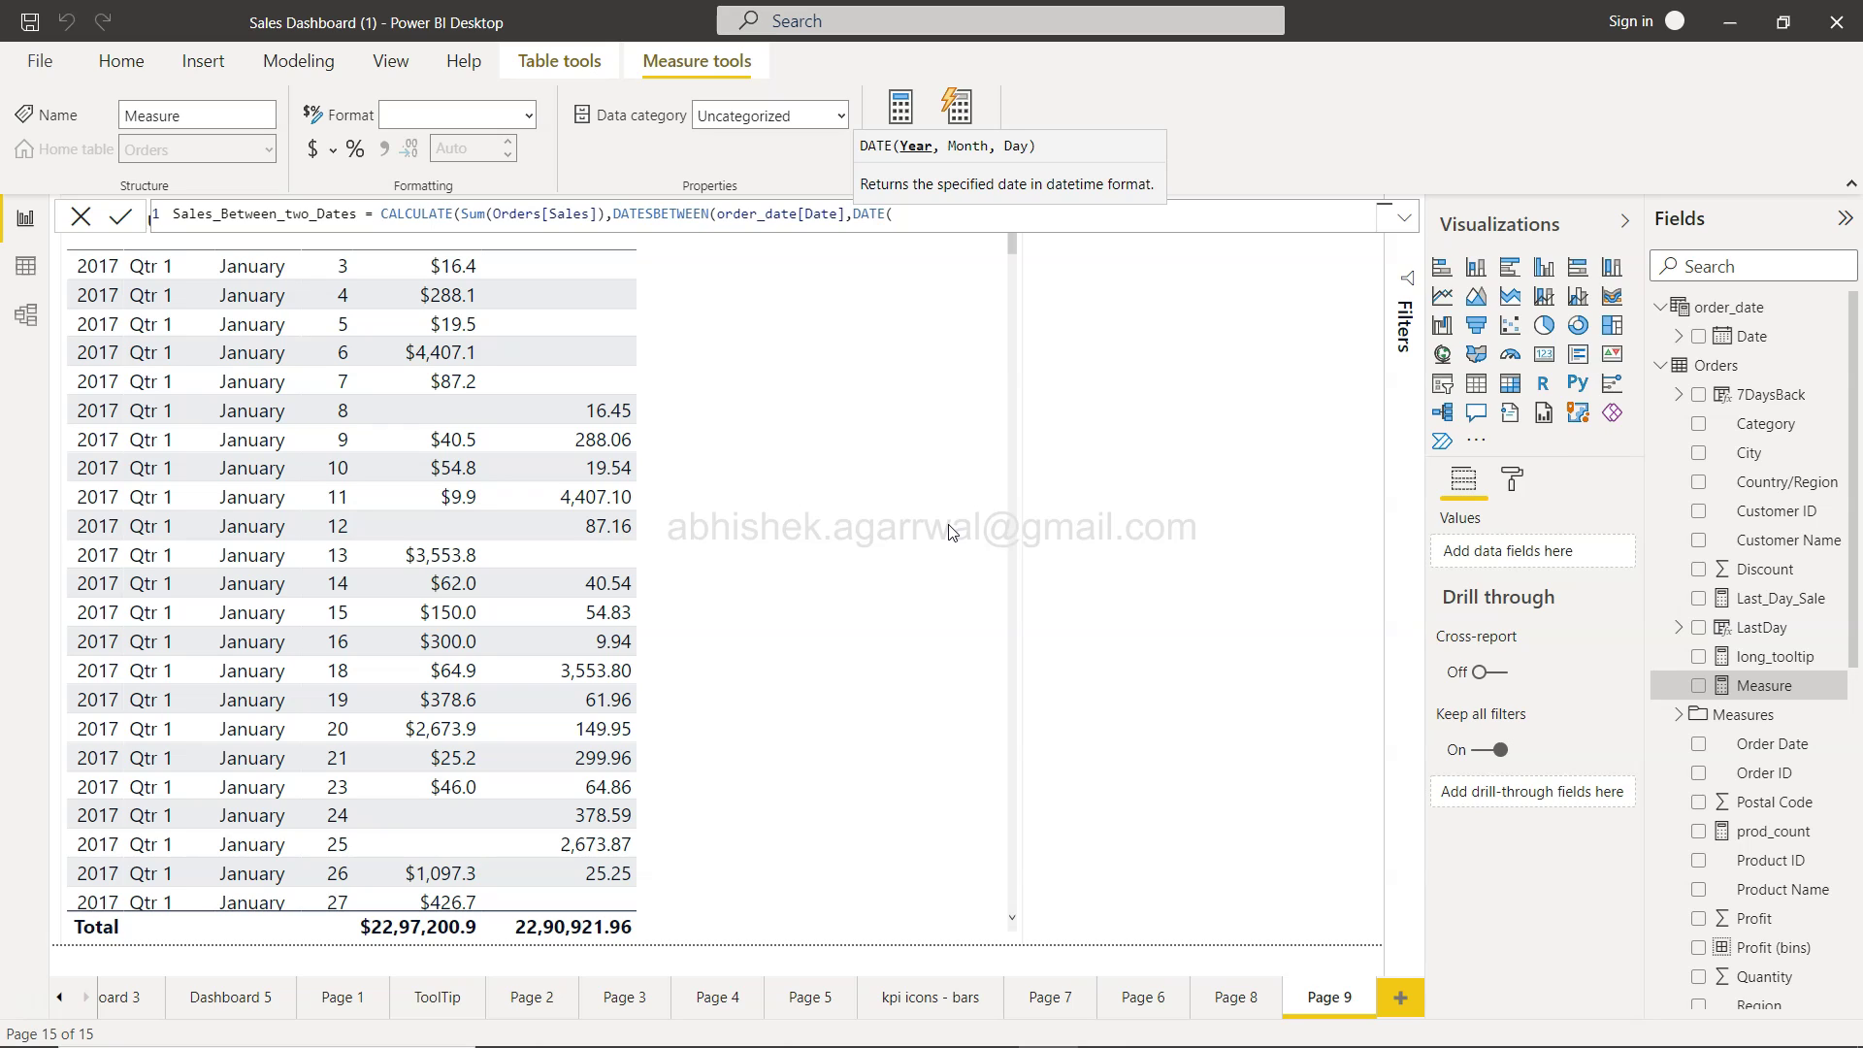
pyautogui.write('2017,')
pyautogui.write('01,')
pyautogui.write('03')
pyautogui.write('),date')
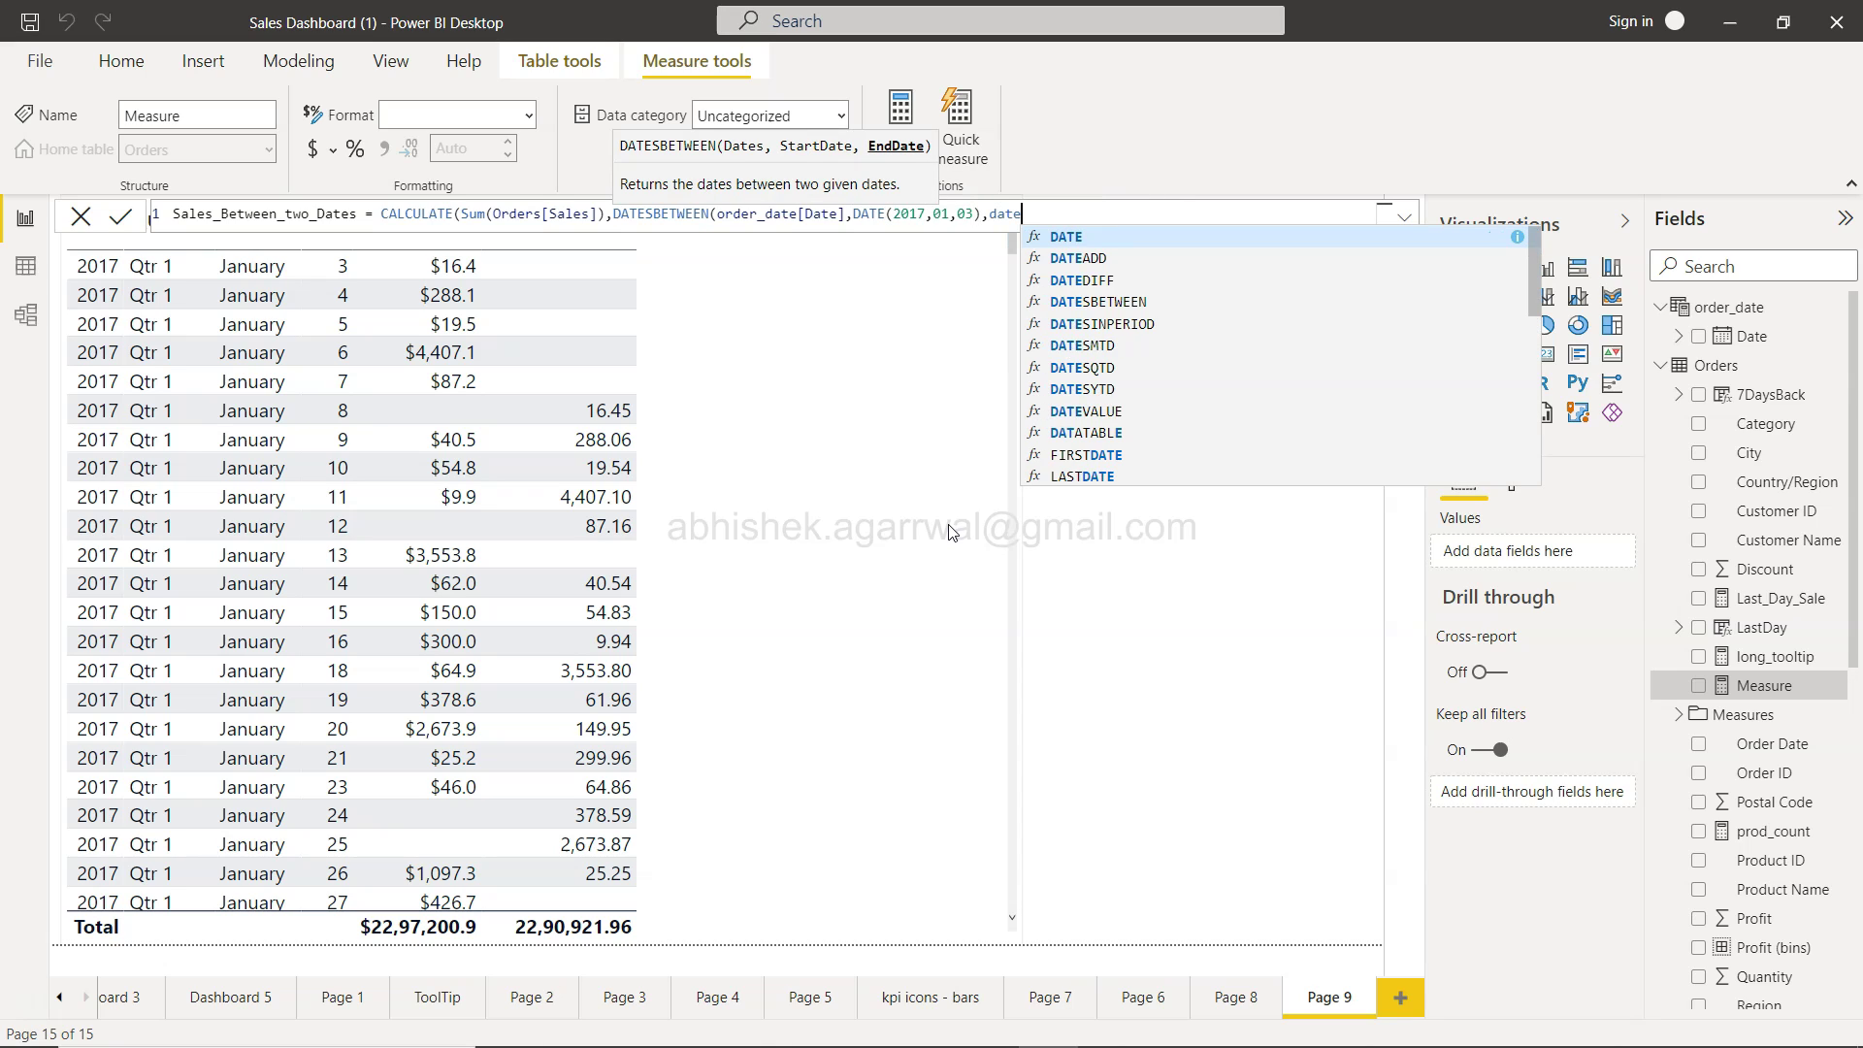
pyautogui.press('Tab')
pyautogui.write('201')
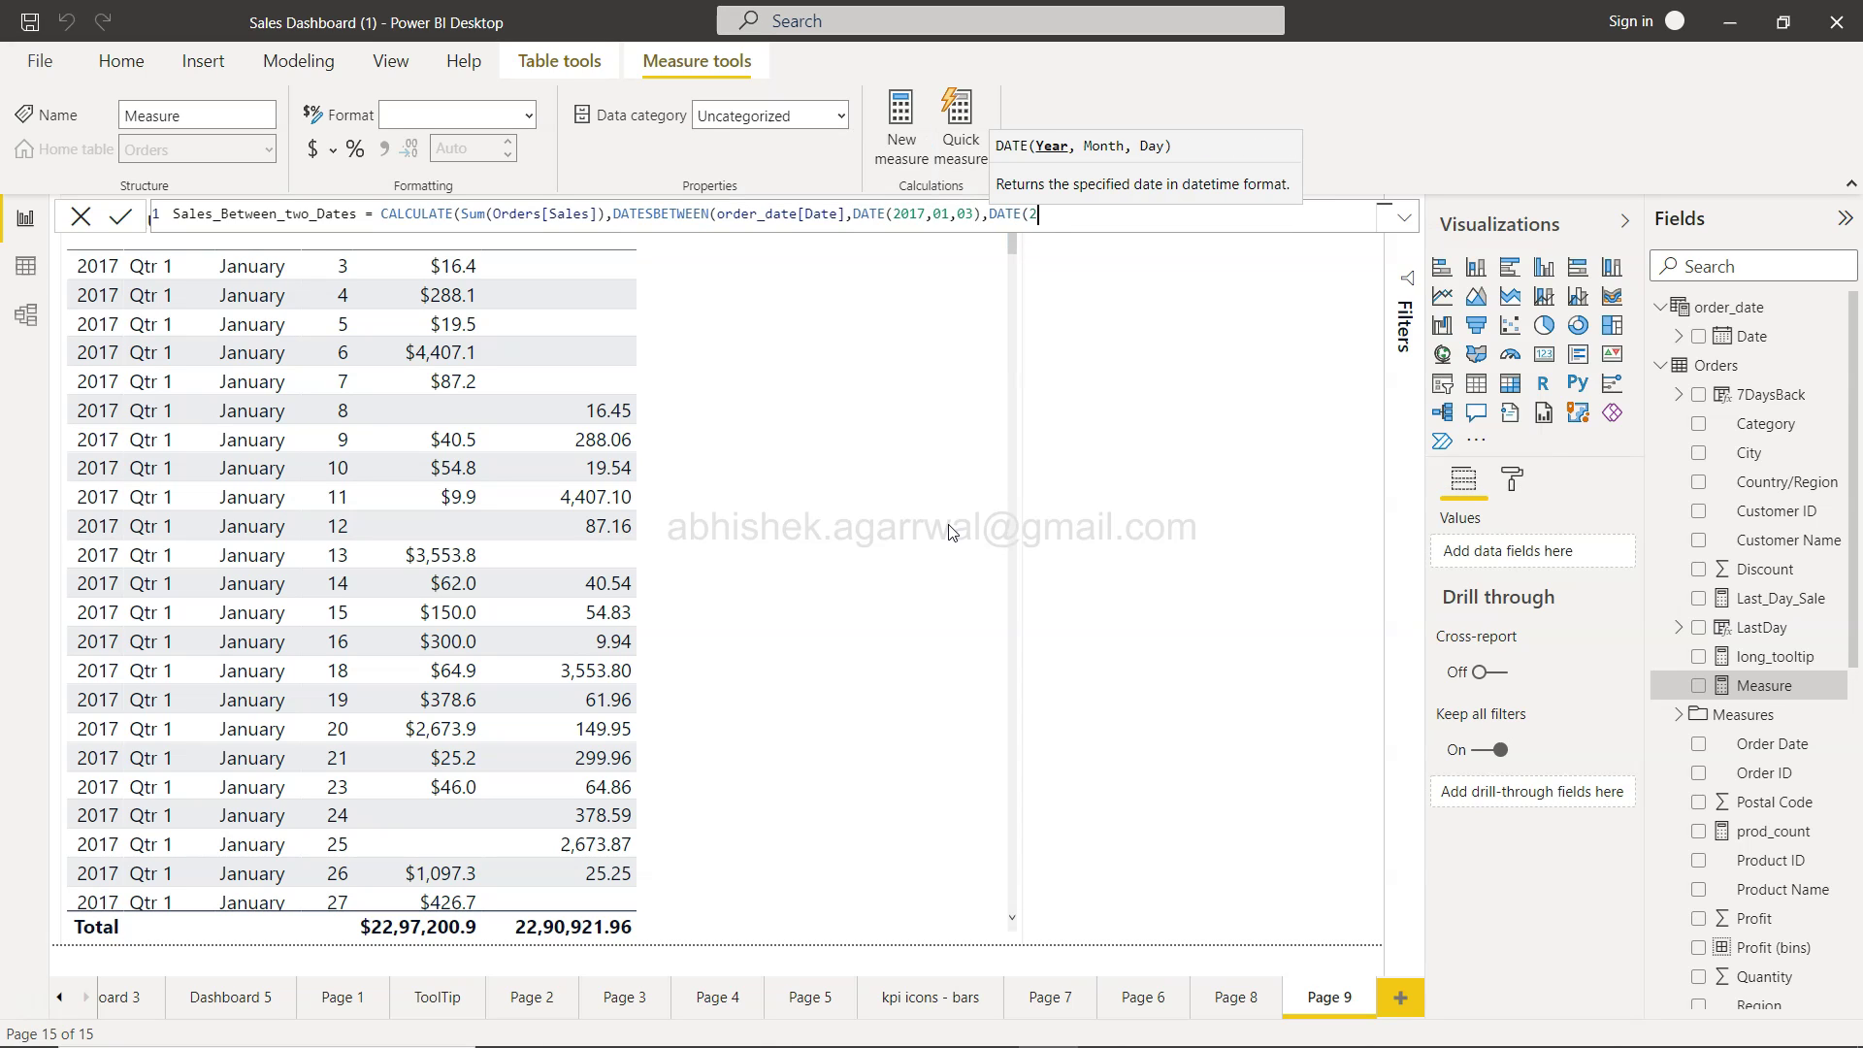
pyautogui.write('7,01,07)')
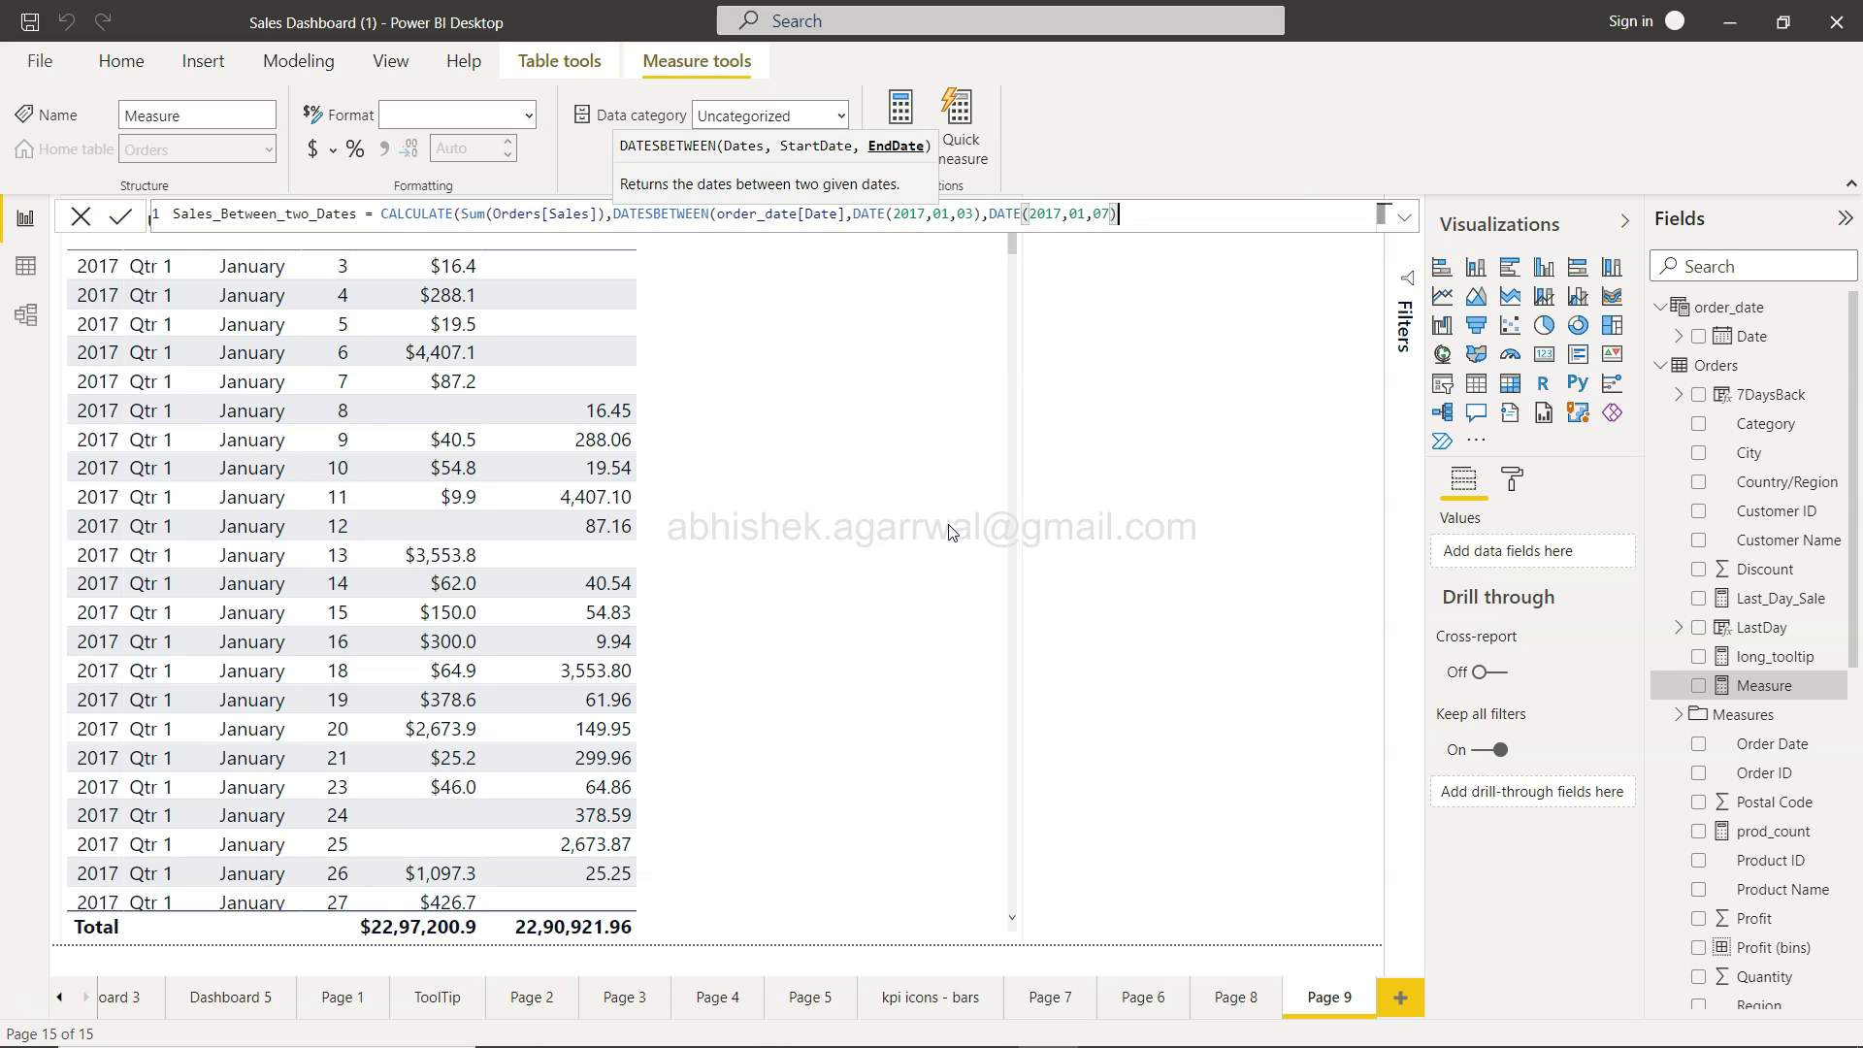
pyautogui.write(')')
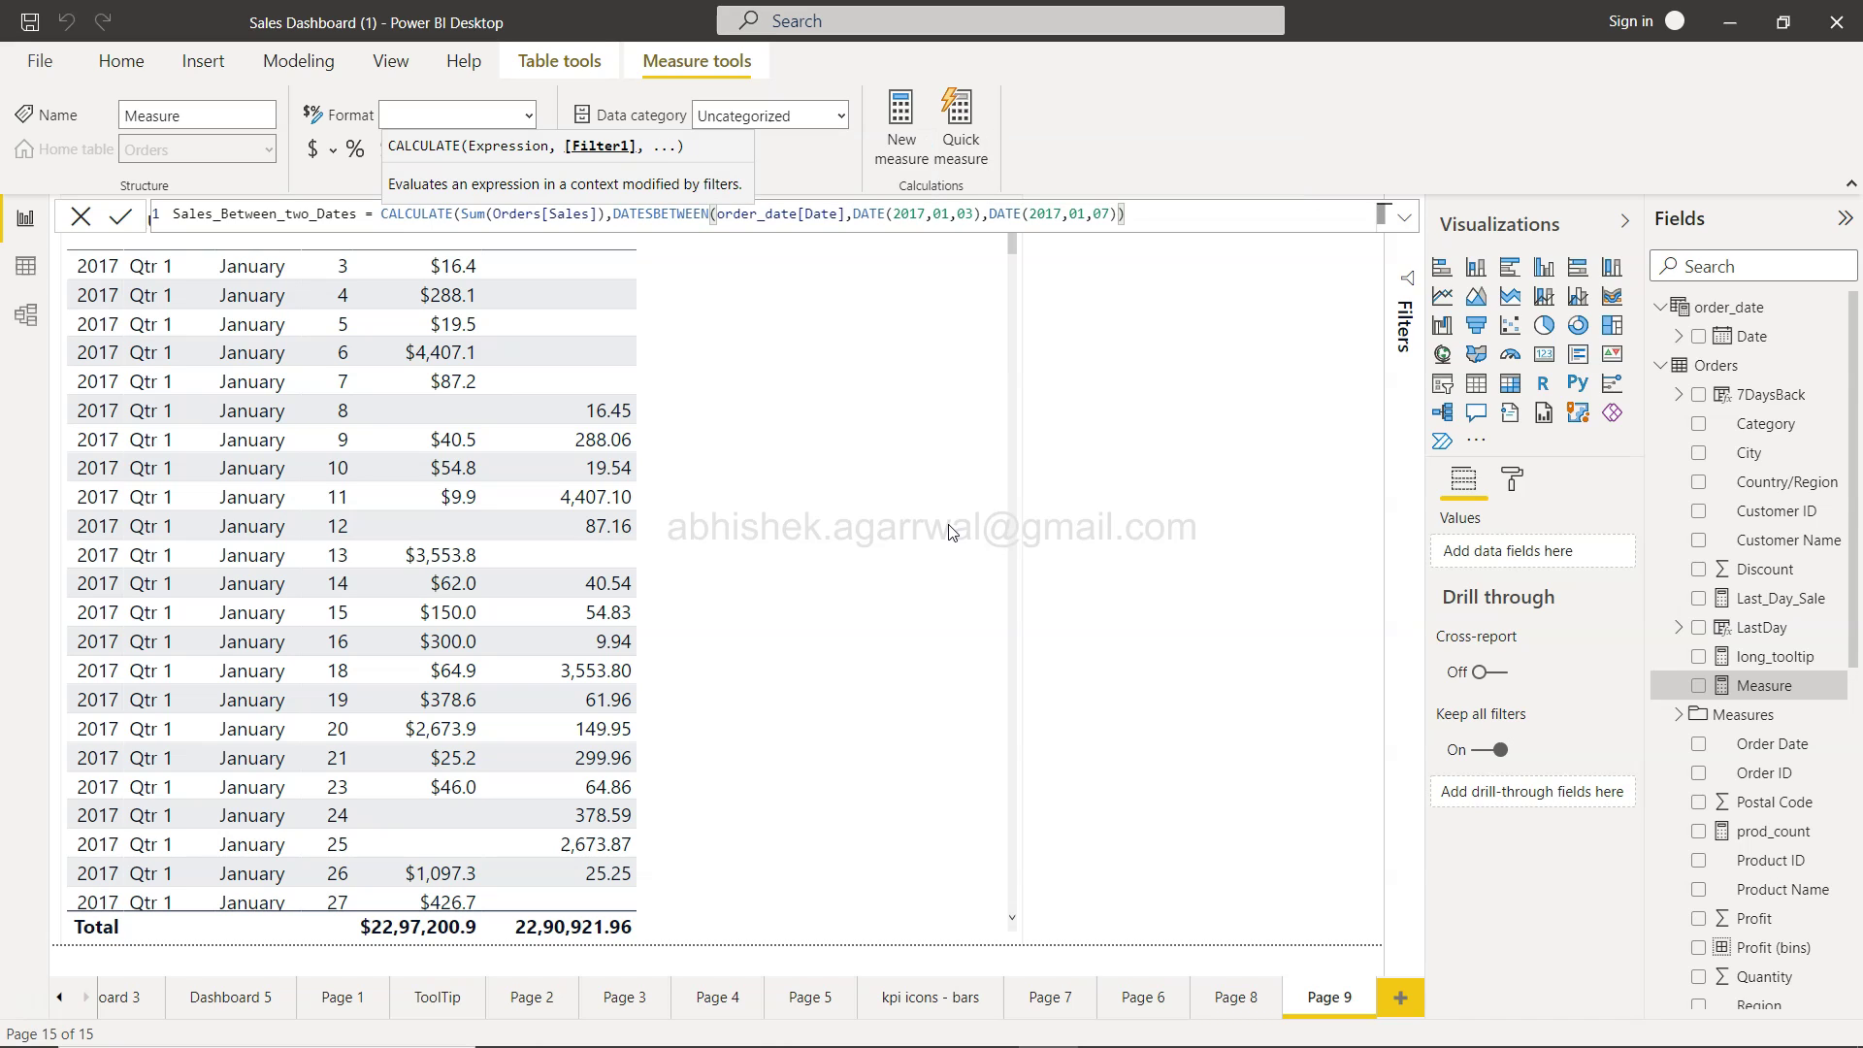
pyautogui.write(')')
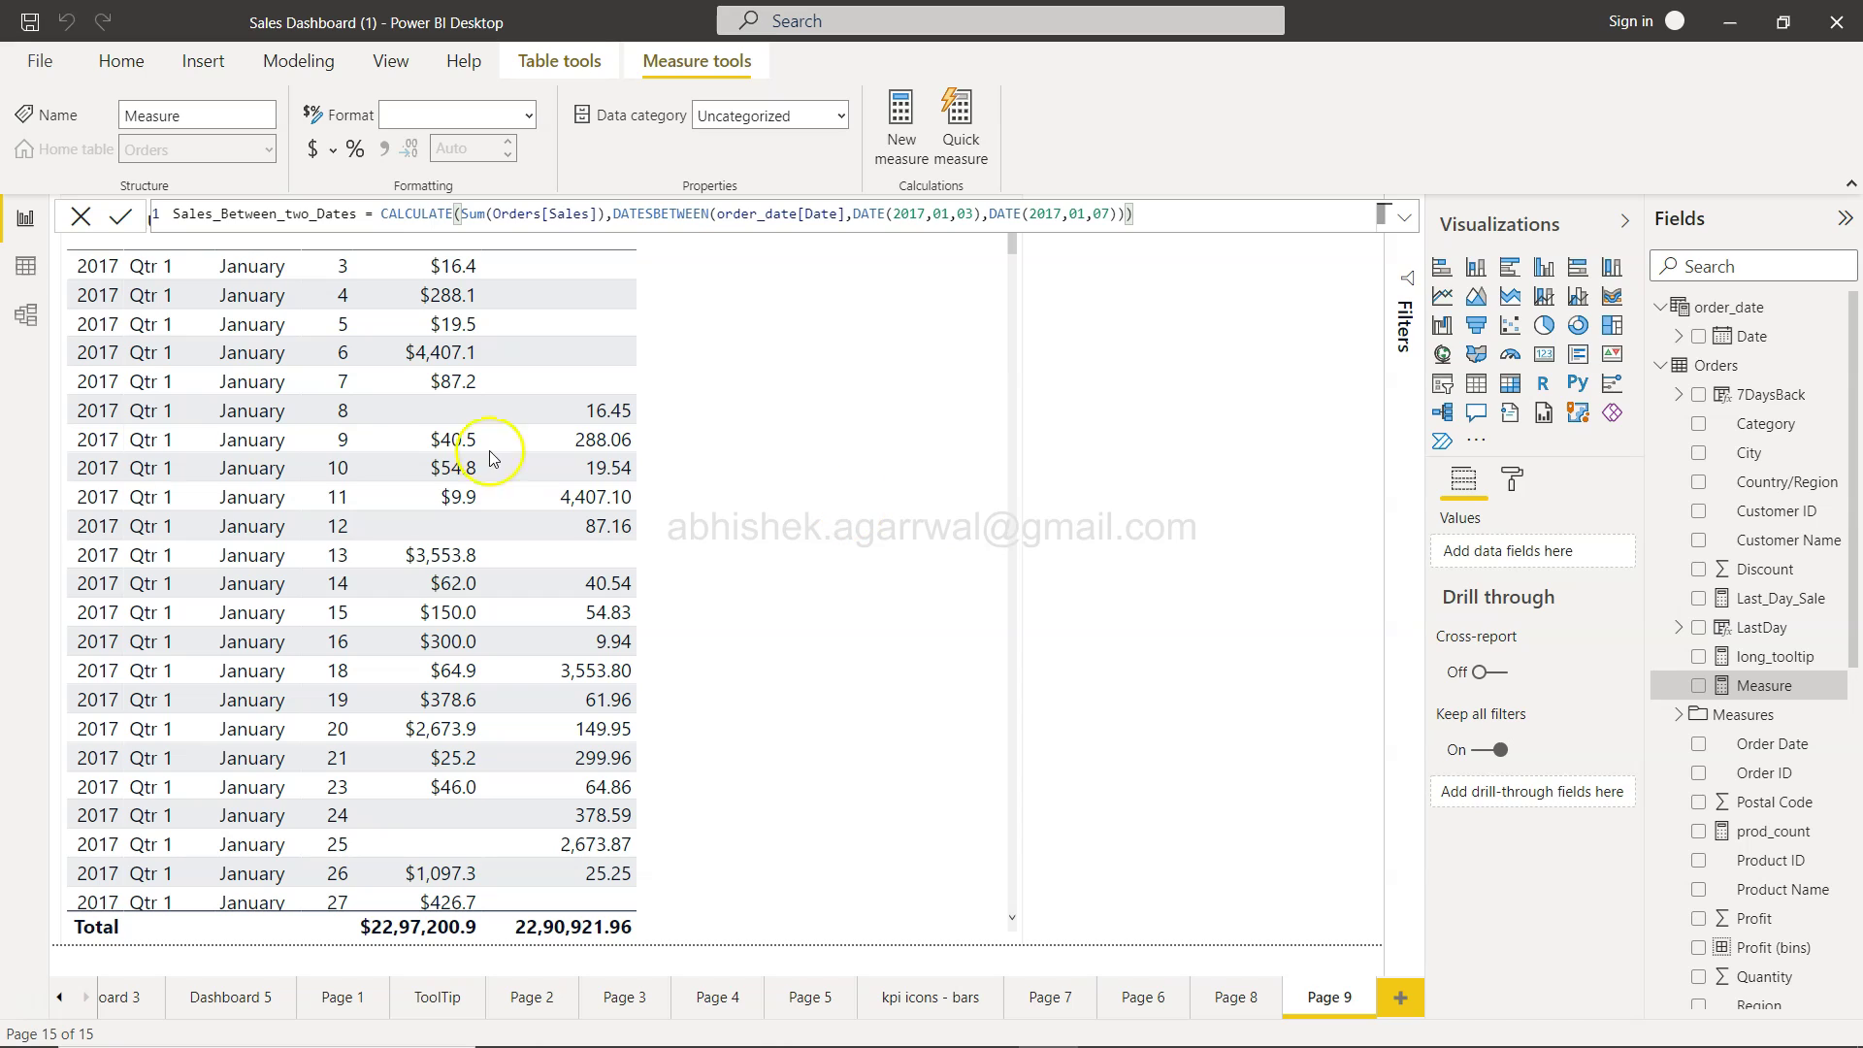
# Commit the measure and add Sales_Between_two_Dates as a table column showing 4,818.30
pyautogui.click(124, 223)
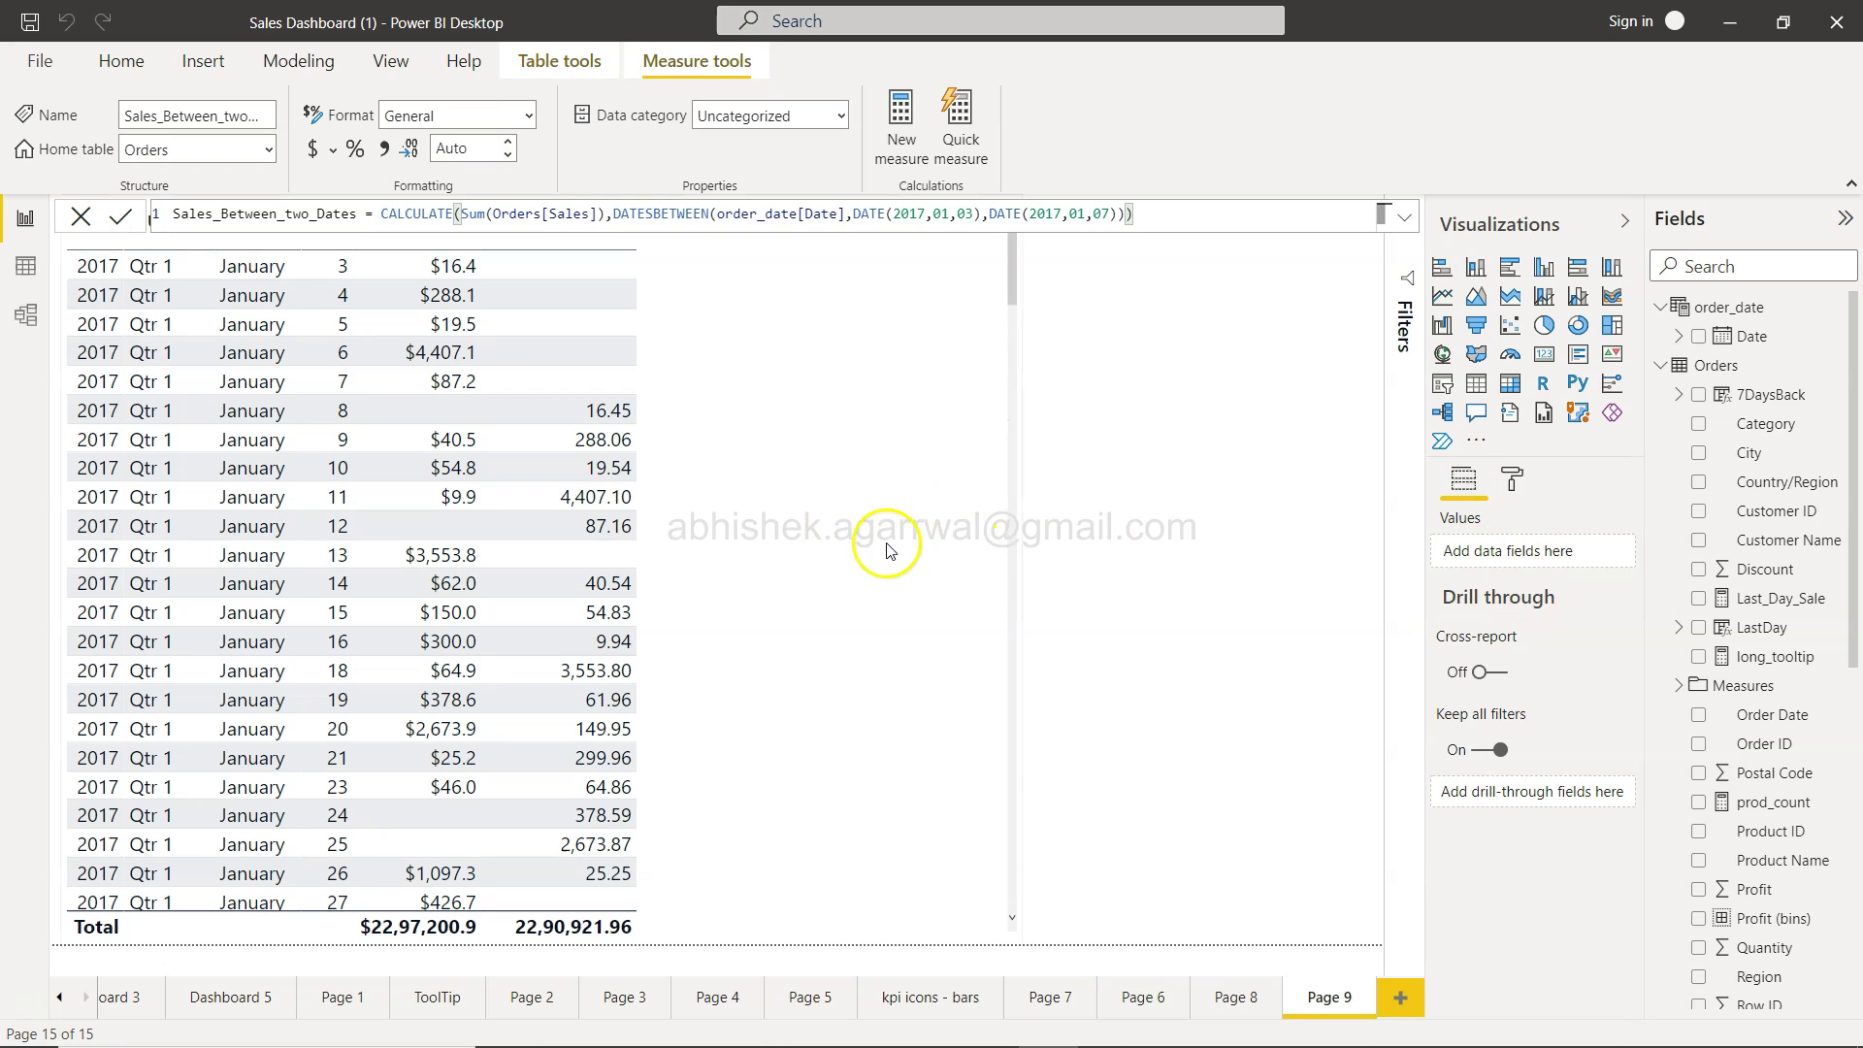
pyautogui.click(718, 495)
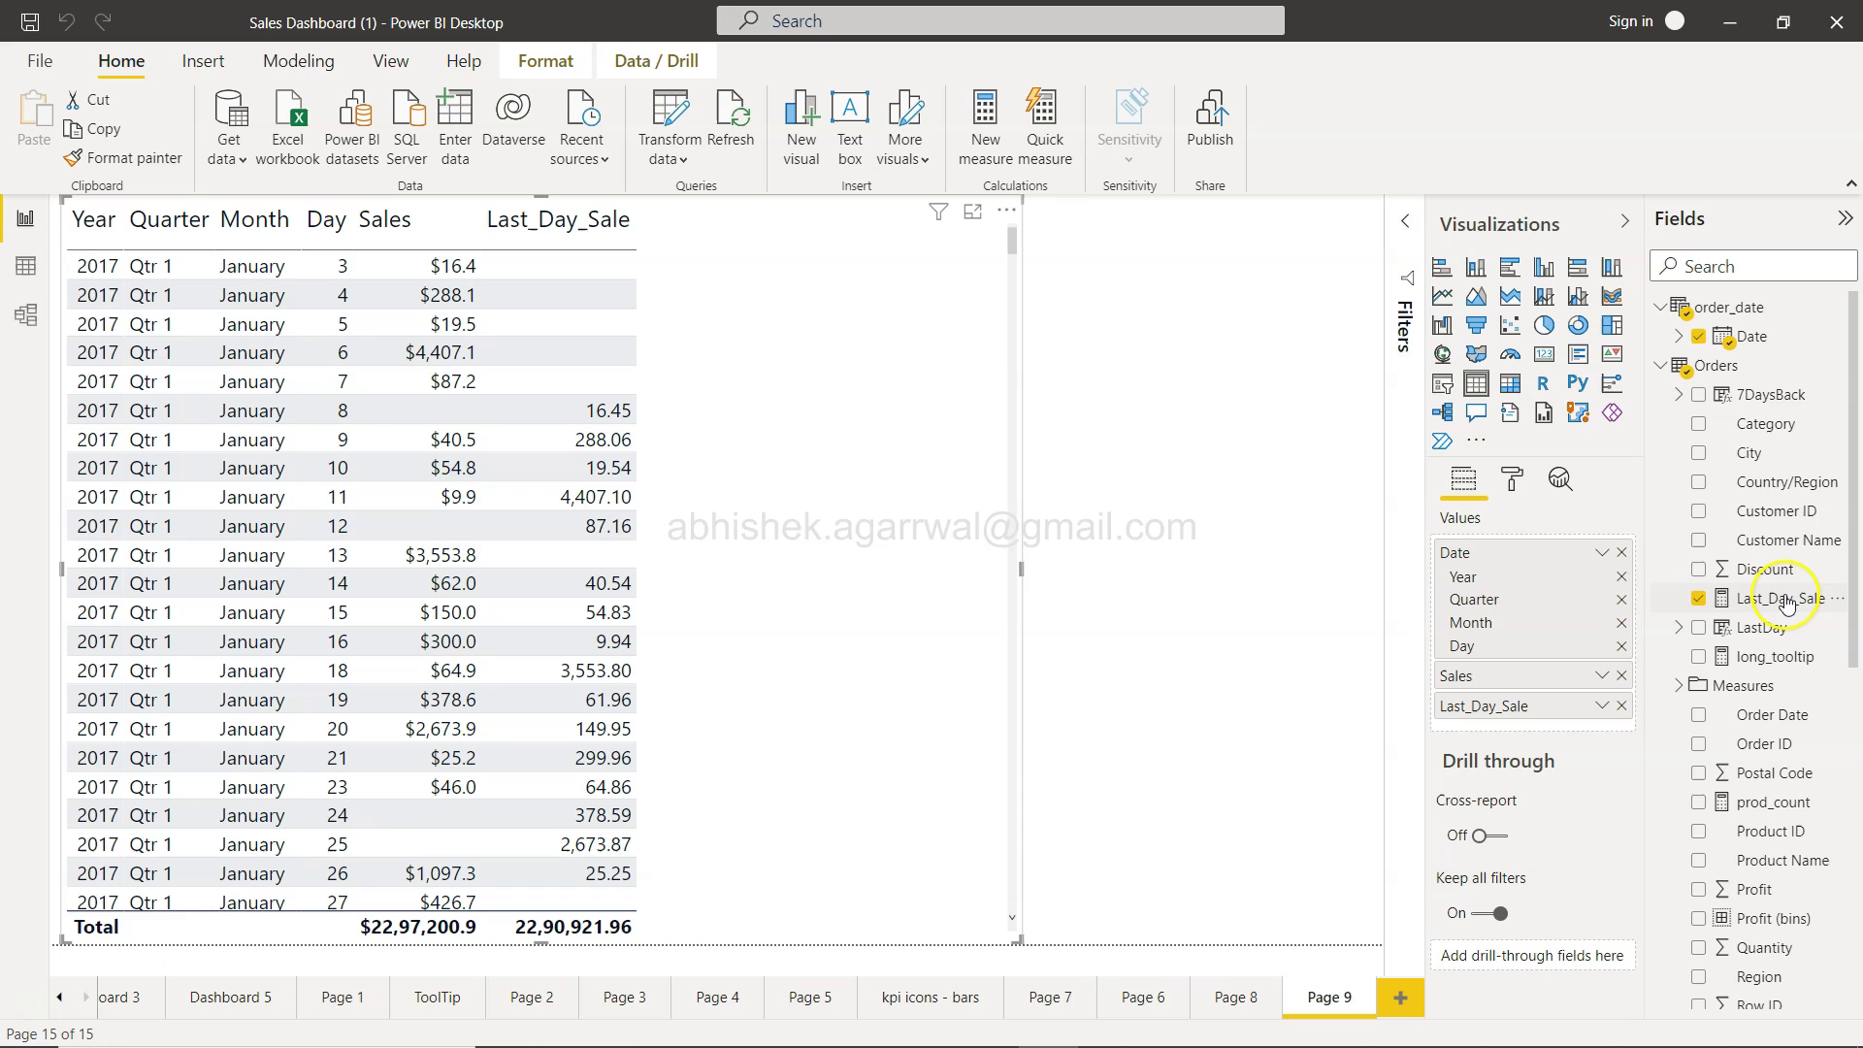
pyautogui.scroll(-4, 1788, 604)
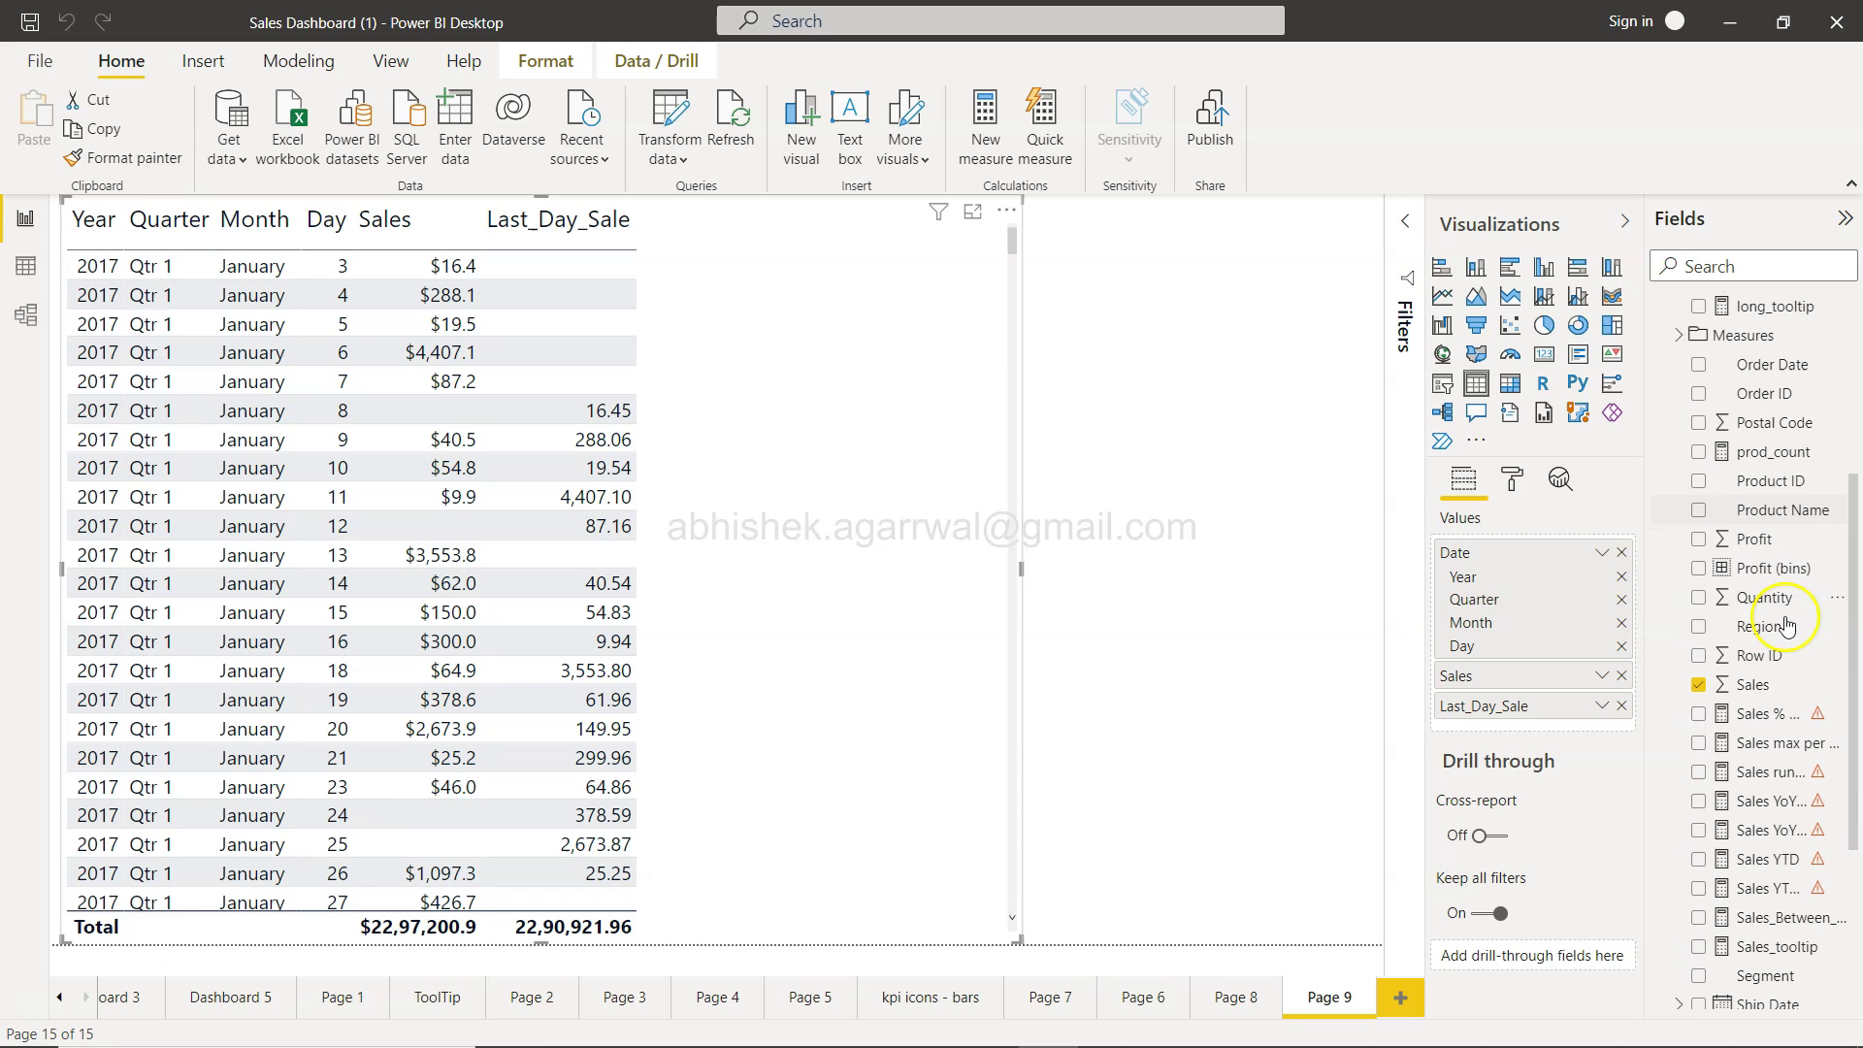
pyautogui.scroll(1, 1761, 912)
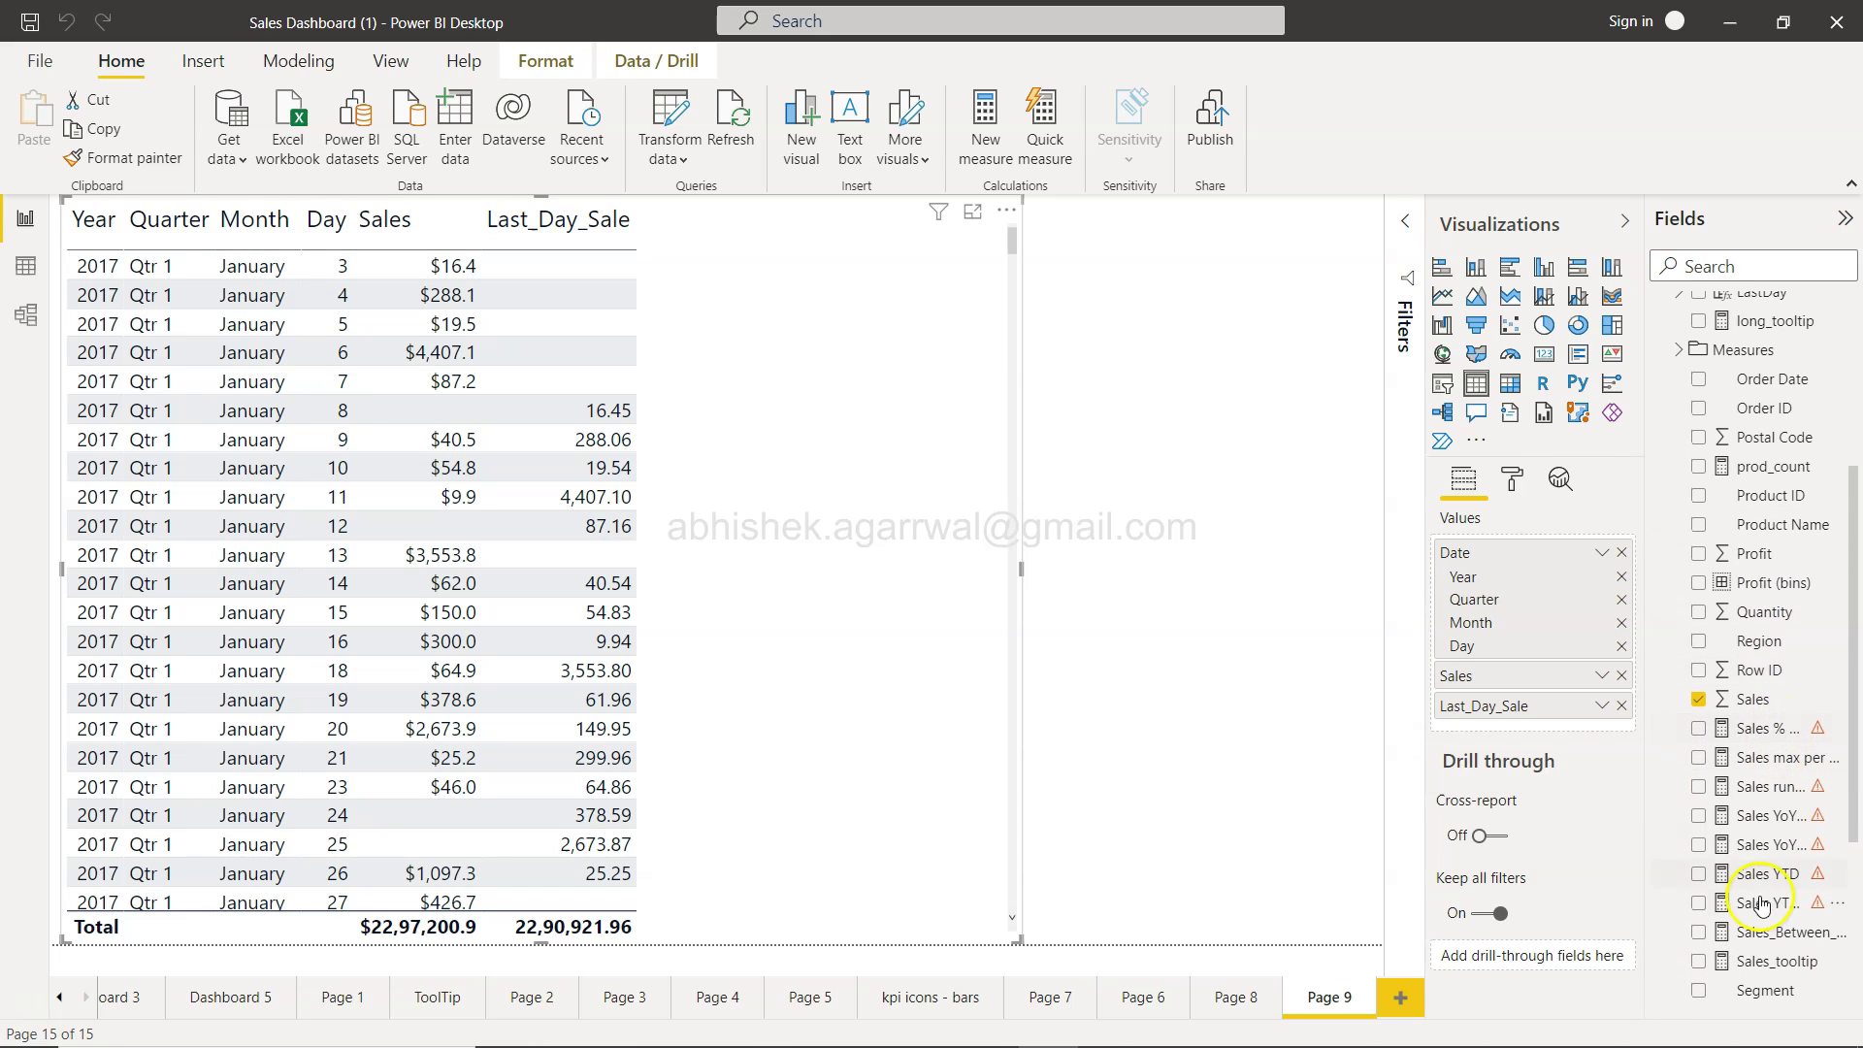
pyautogui.moveTo(1761, 933); pyautogui.dragTo(1522, 723)
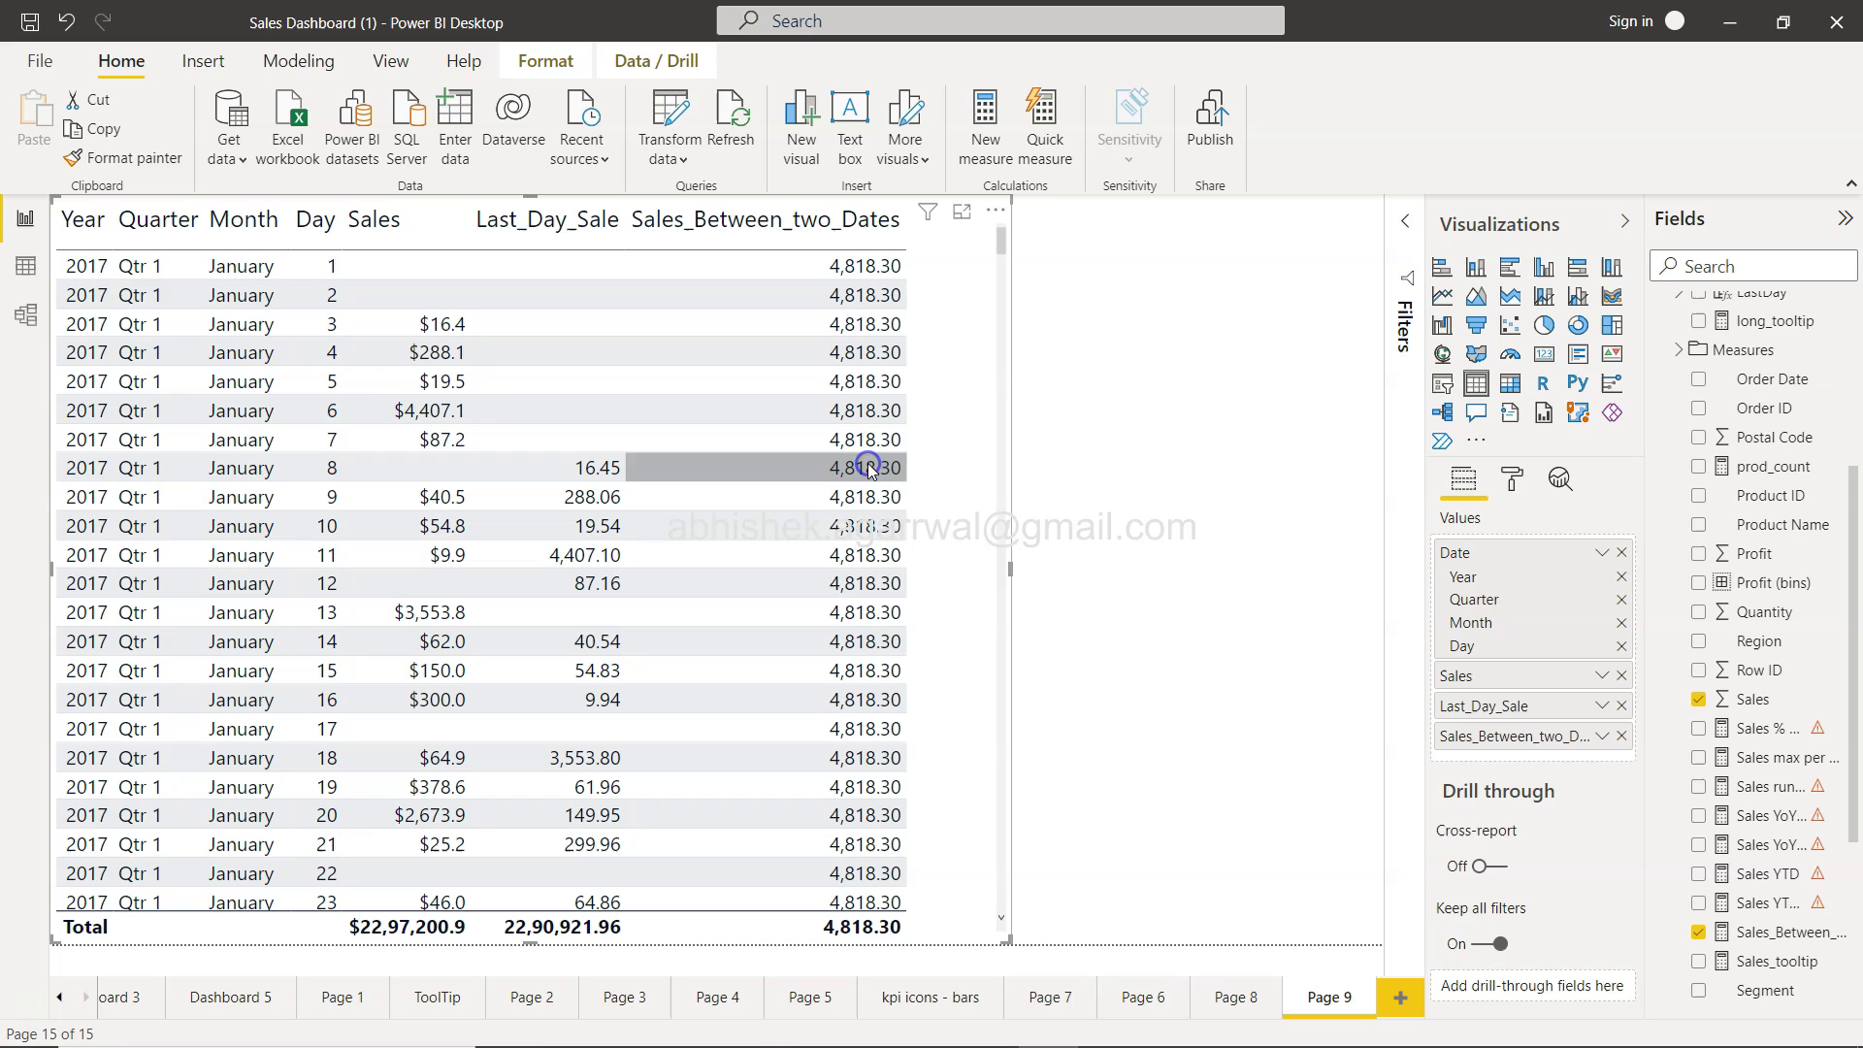
pyautogui.click(328, 412)
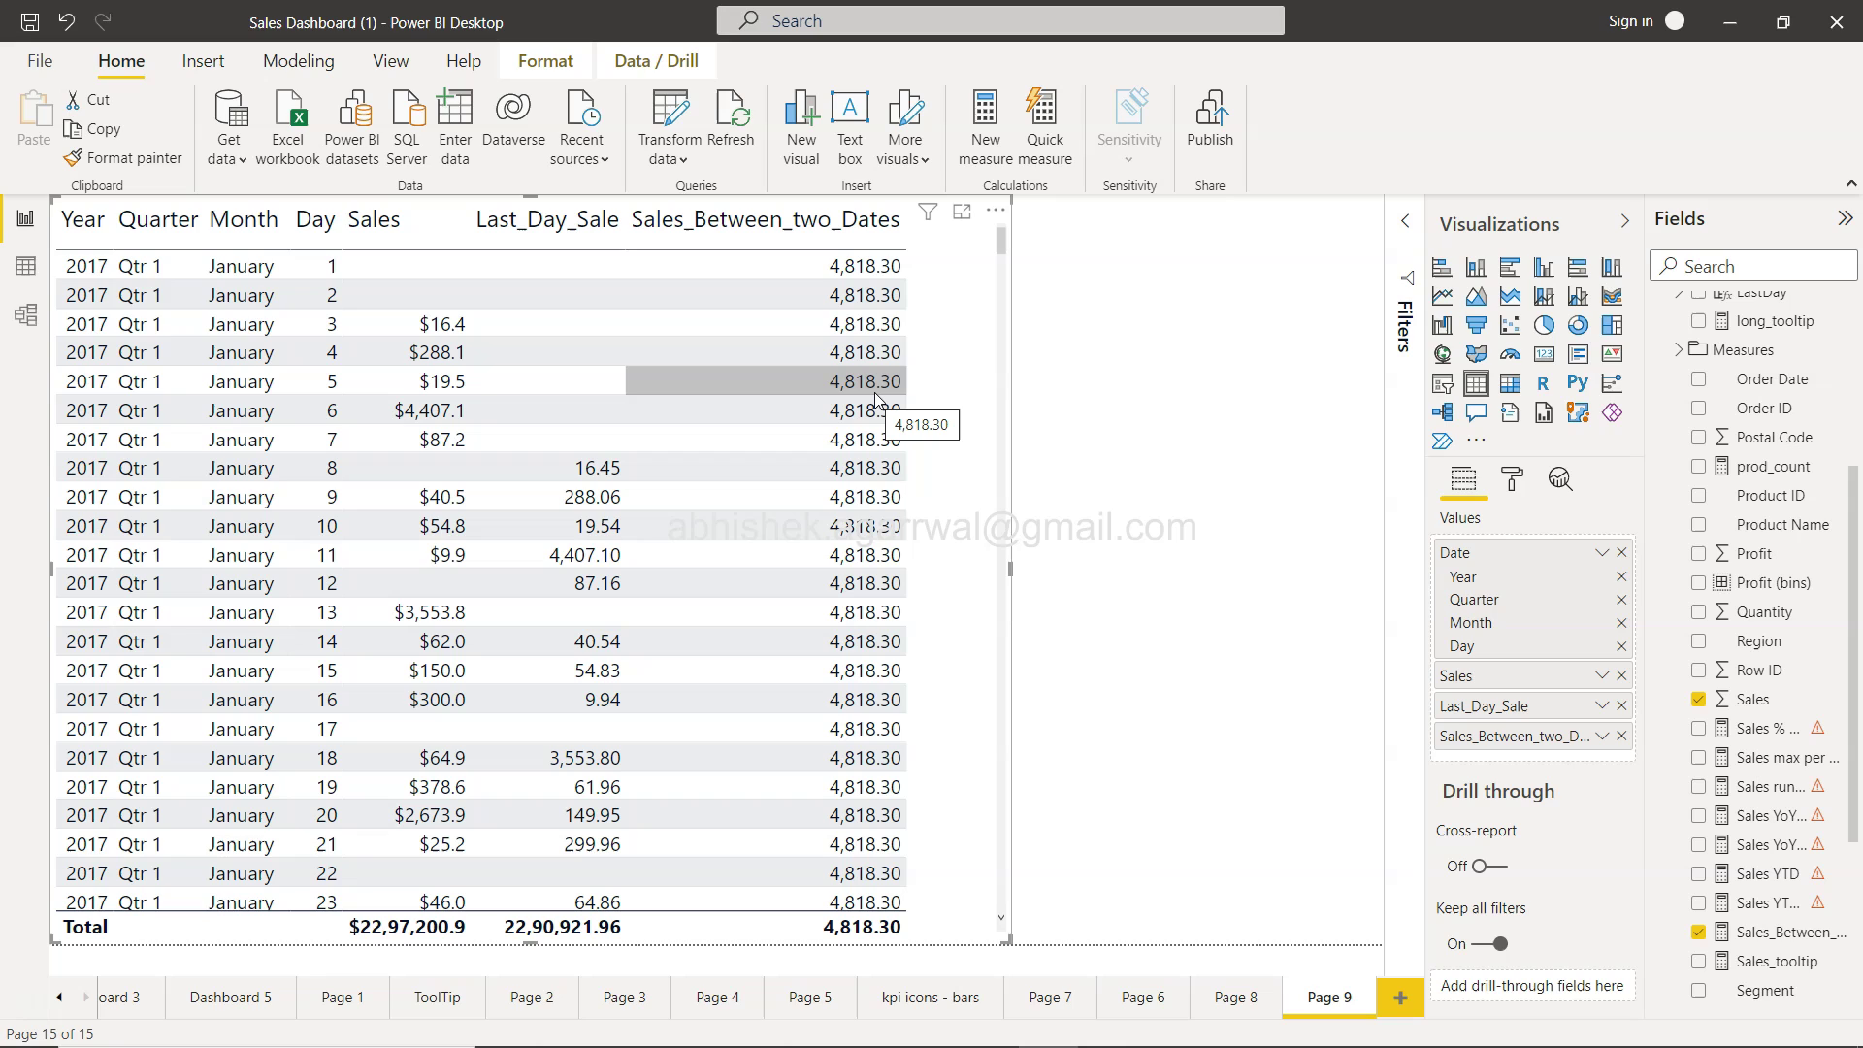
pyautogui.click(843, 469)
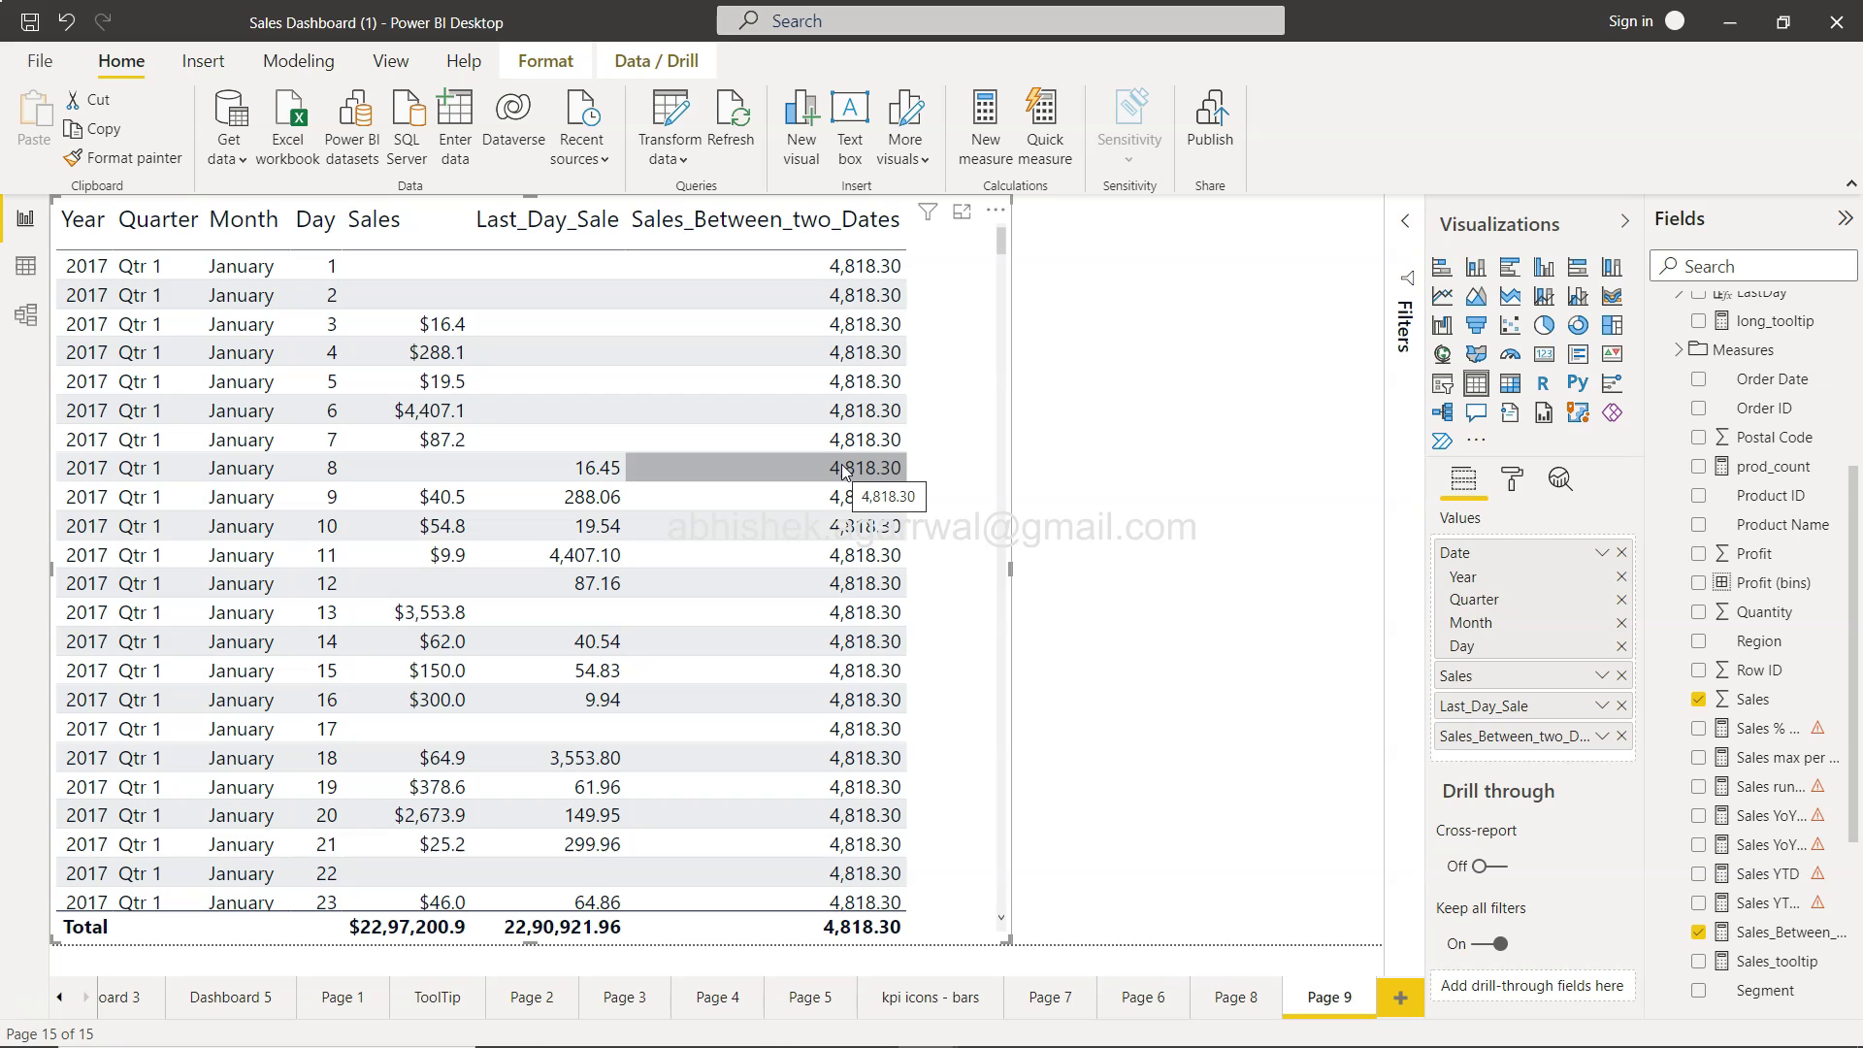
pyautogui.click(446, 442)
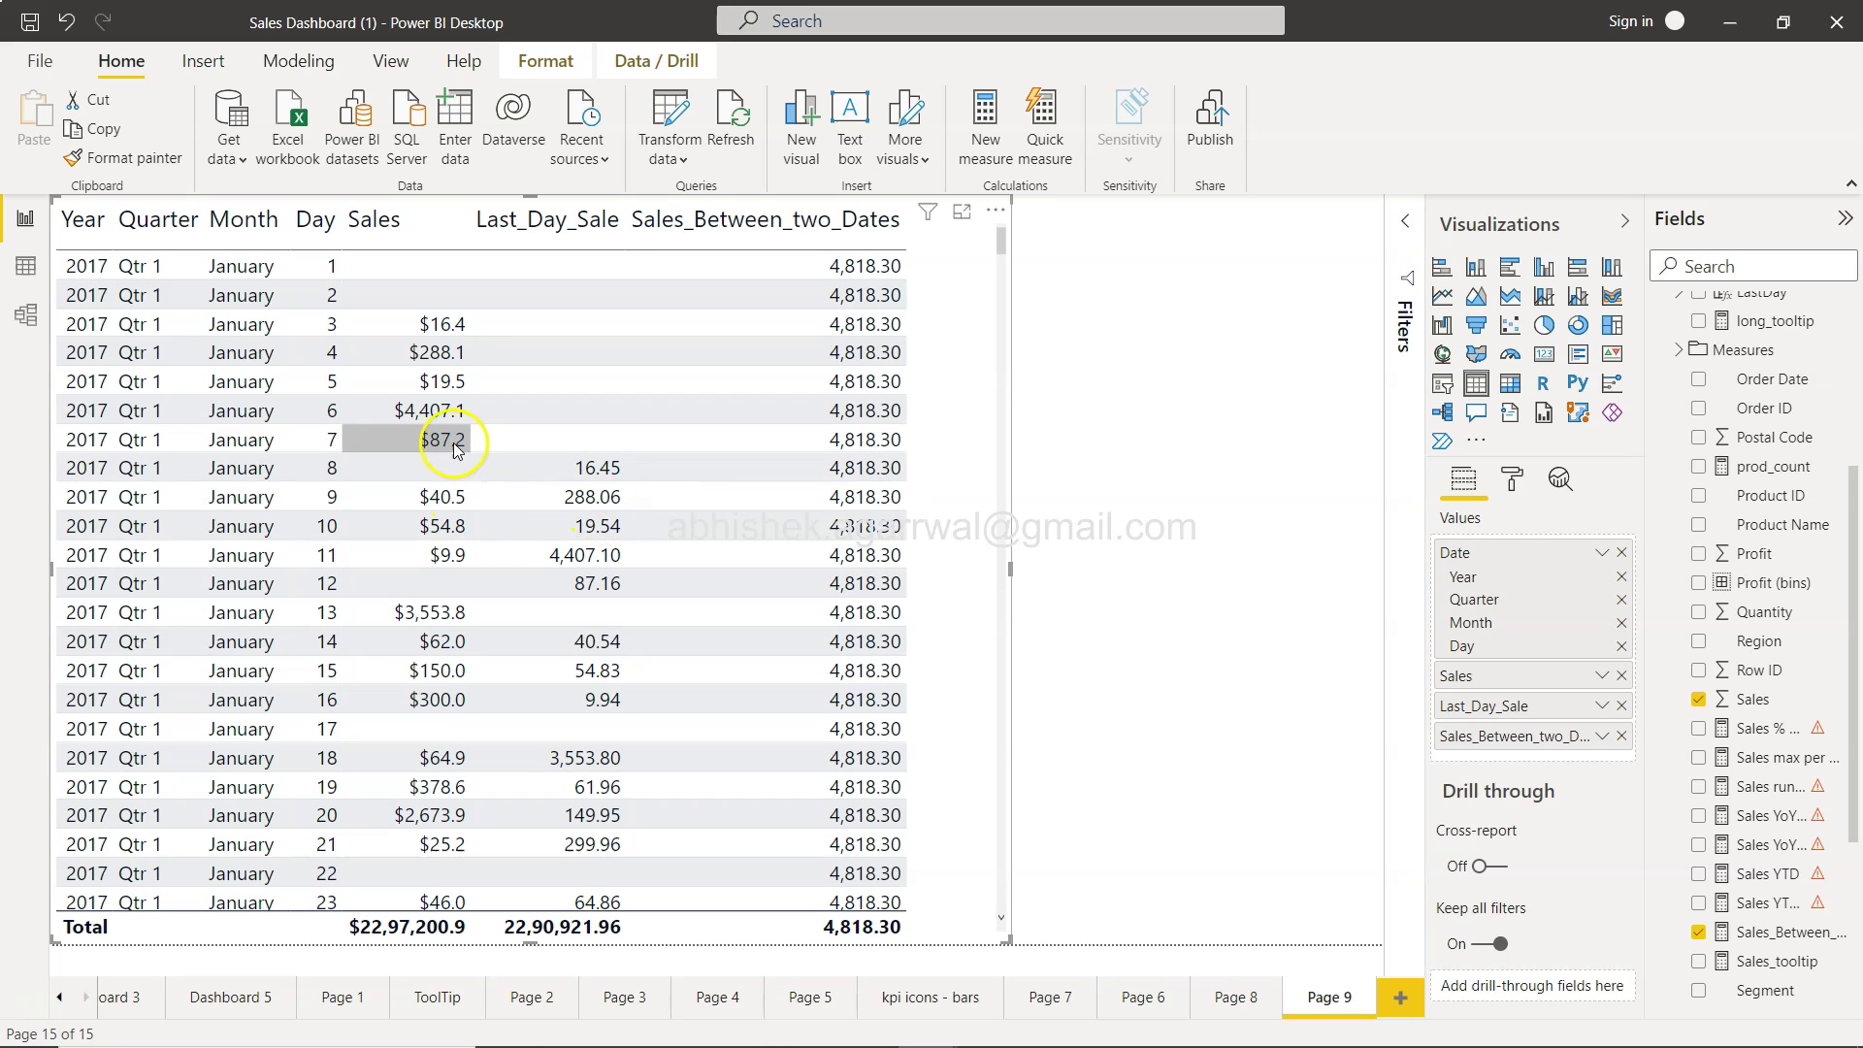
pyautogui.click(608, 490)
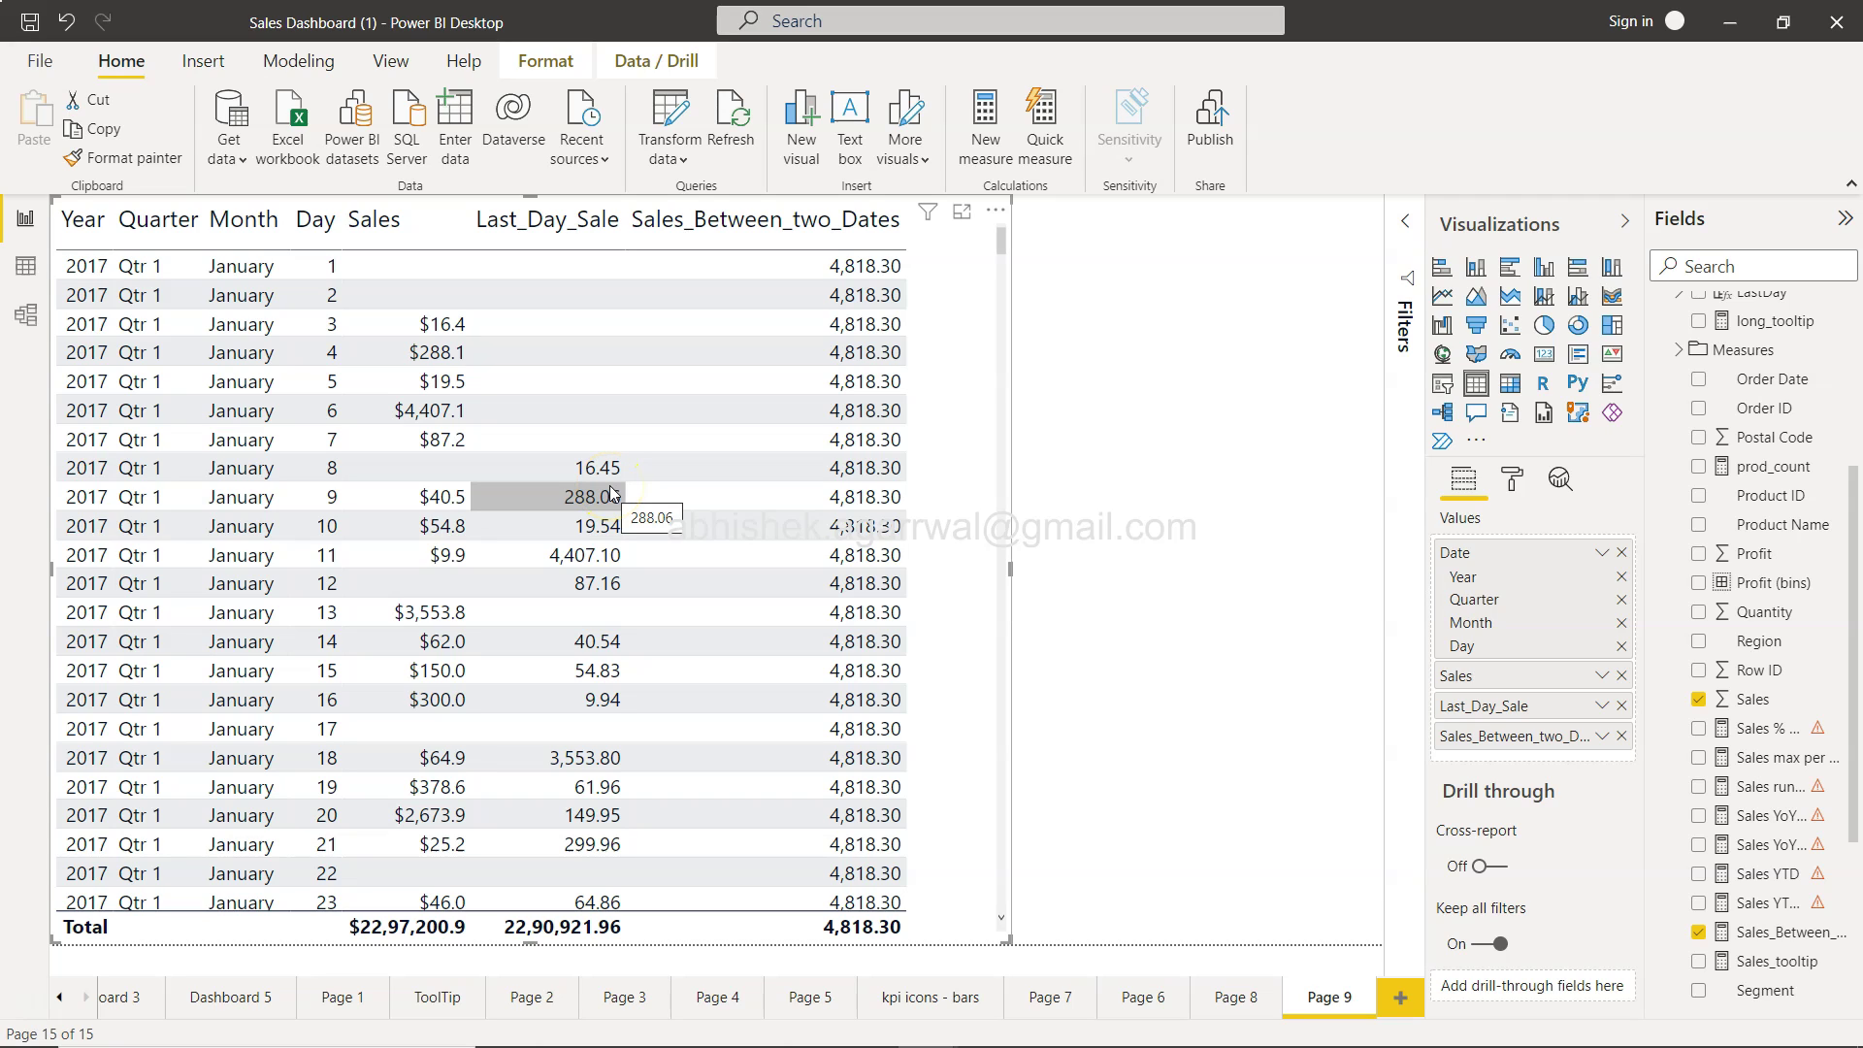
pyautogui.click(1247, 628)
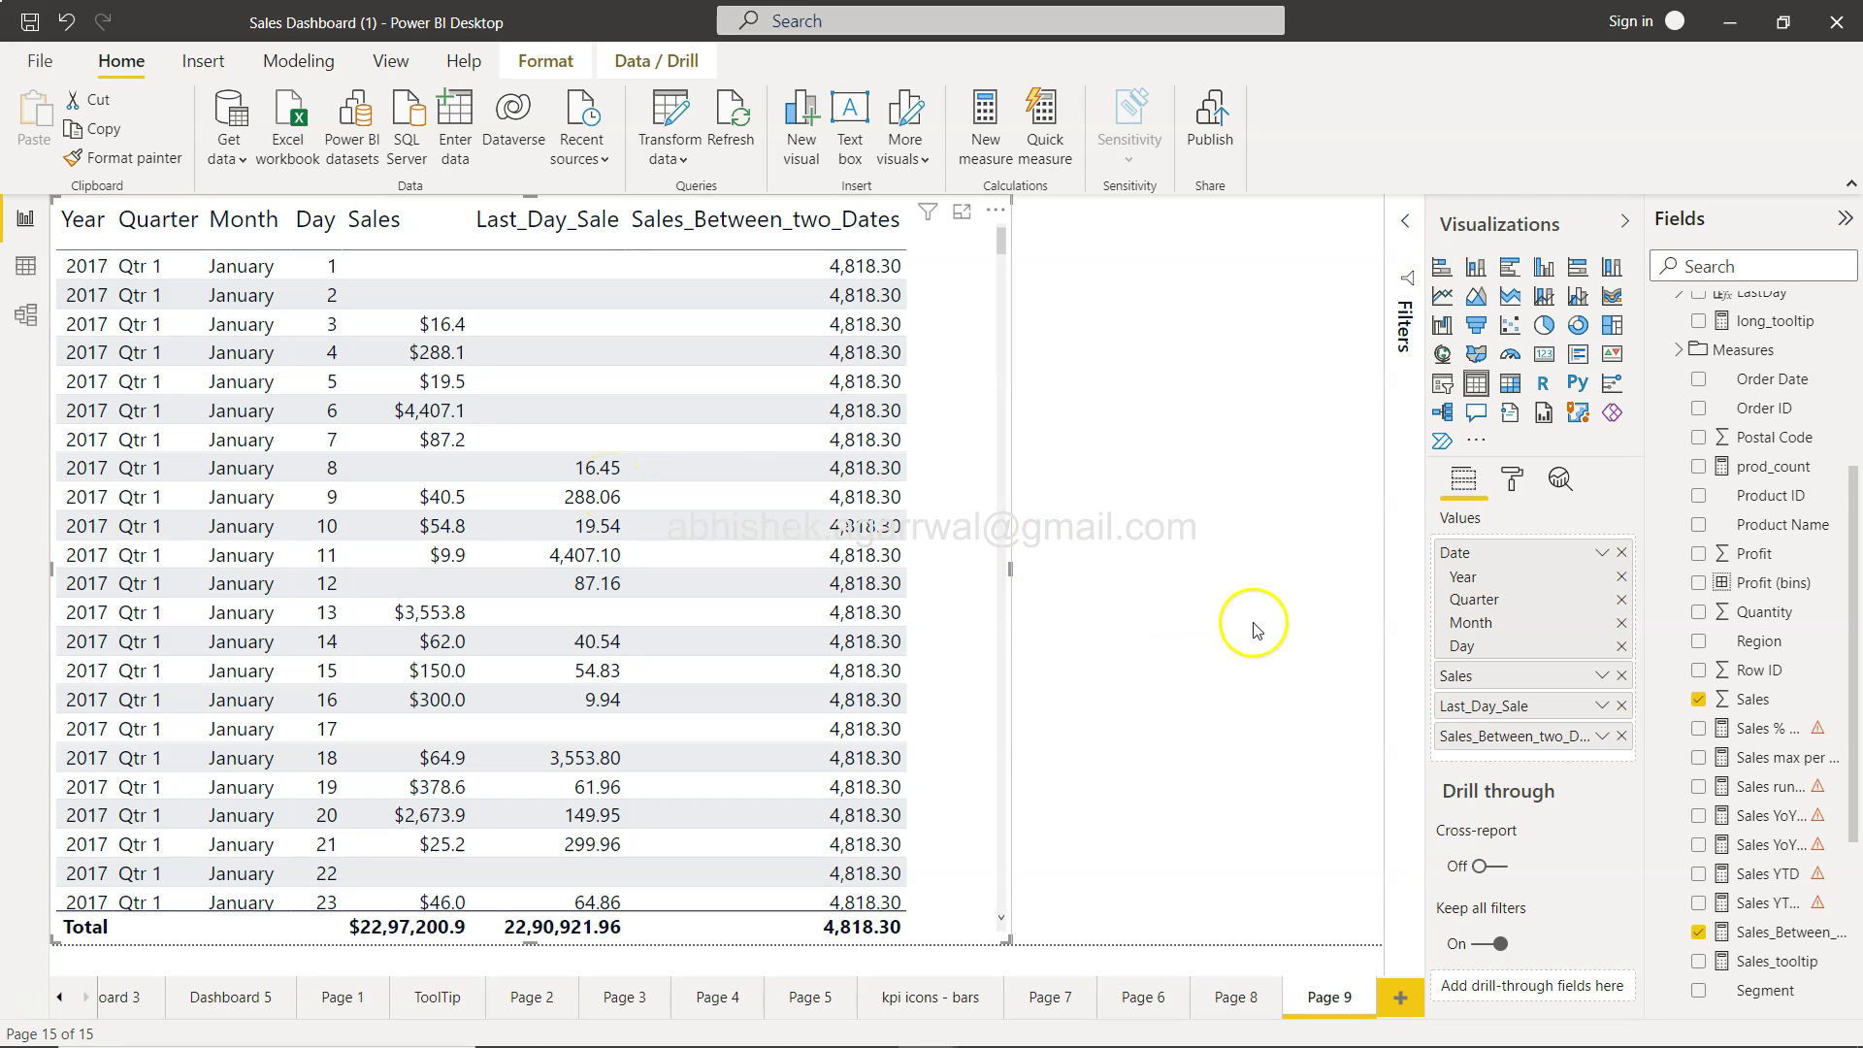
pyautogui.click(1293, 542)
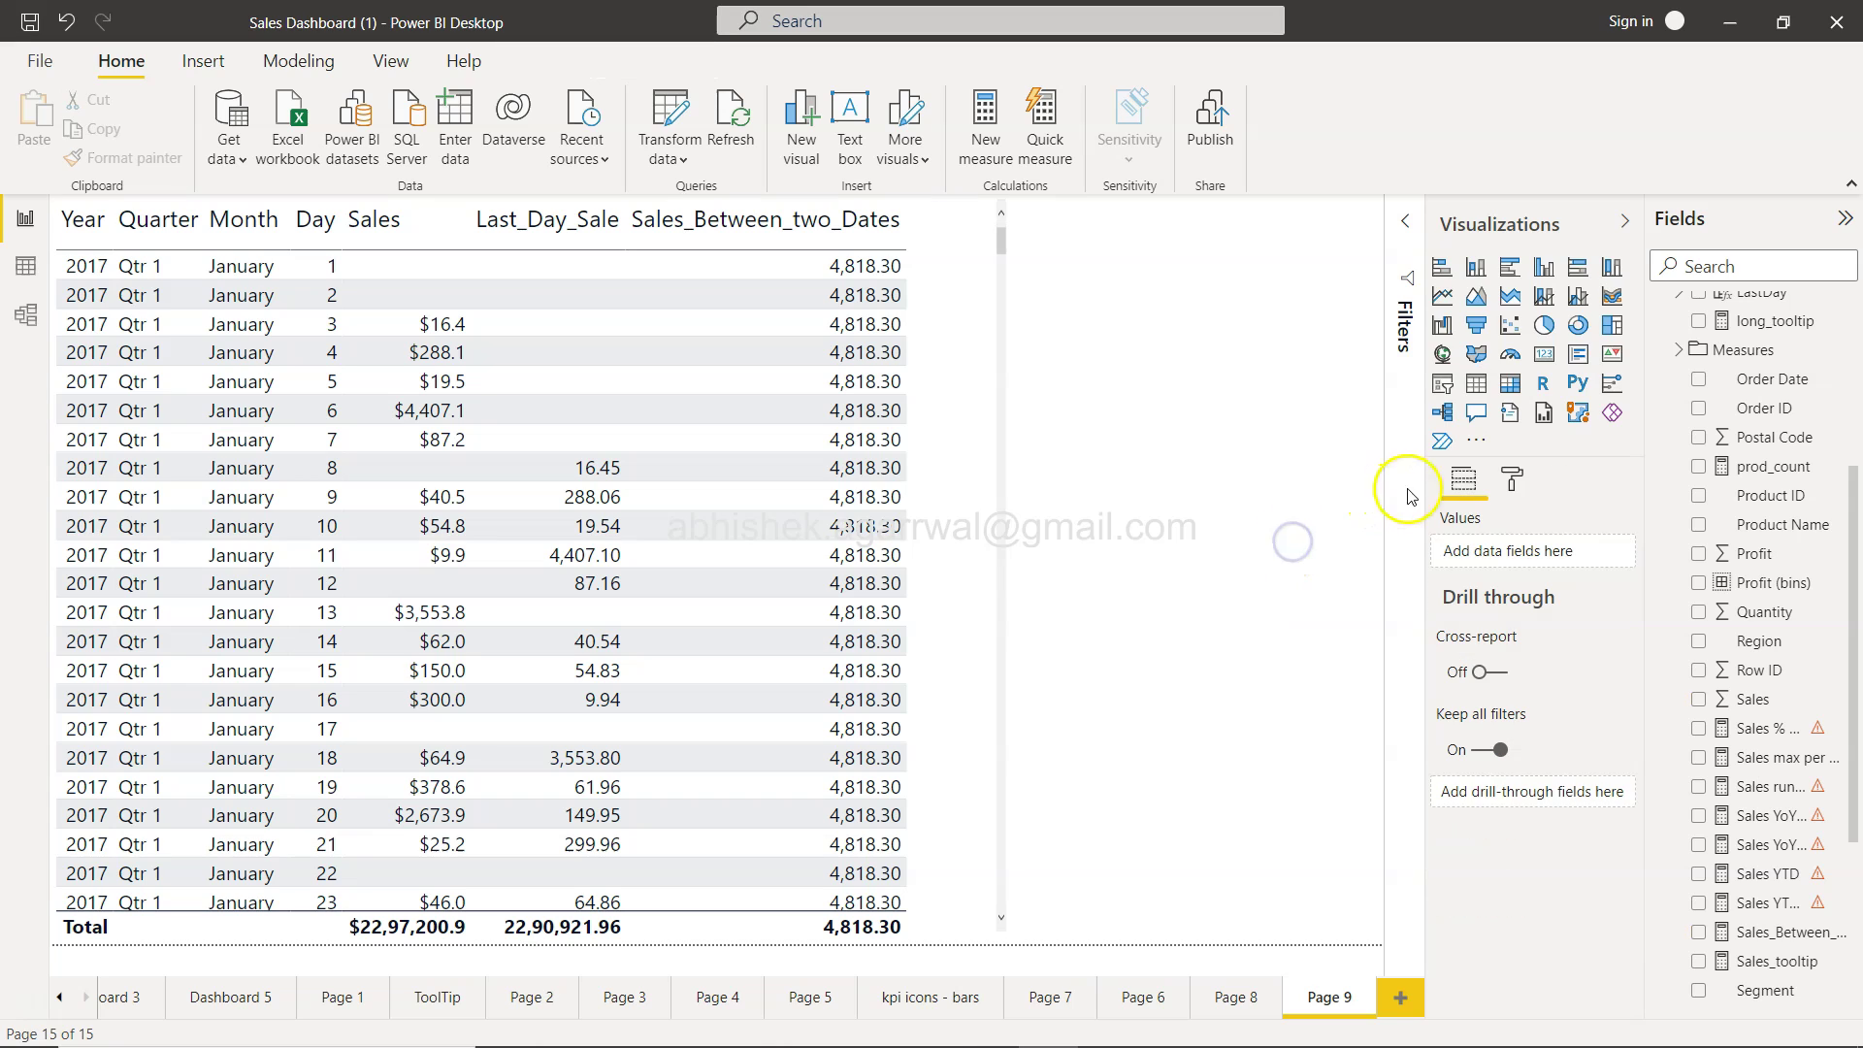
# Add a card visual displaying Sales_Between_two_Dates as 4.82K beside the table
pyautogui.click(1544, 354)
pyautogui.scroll(-1, 1814, 823)
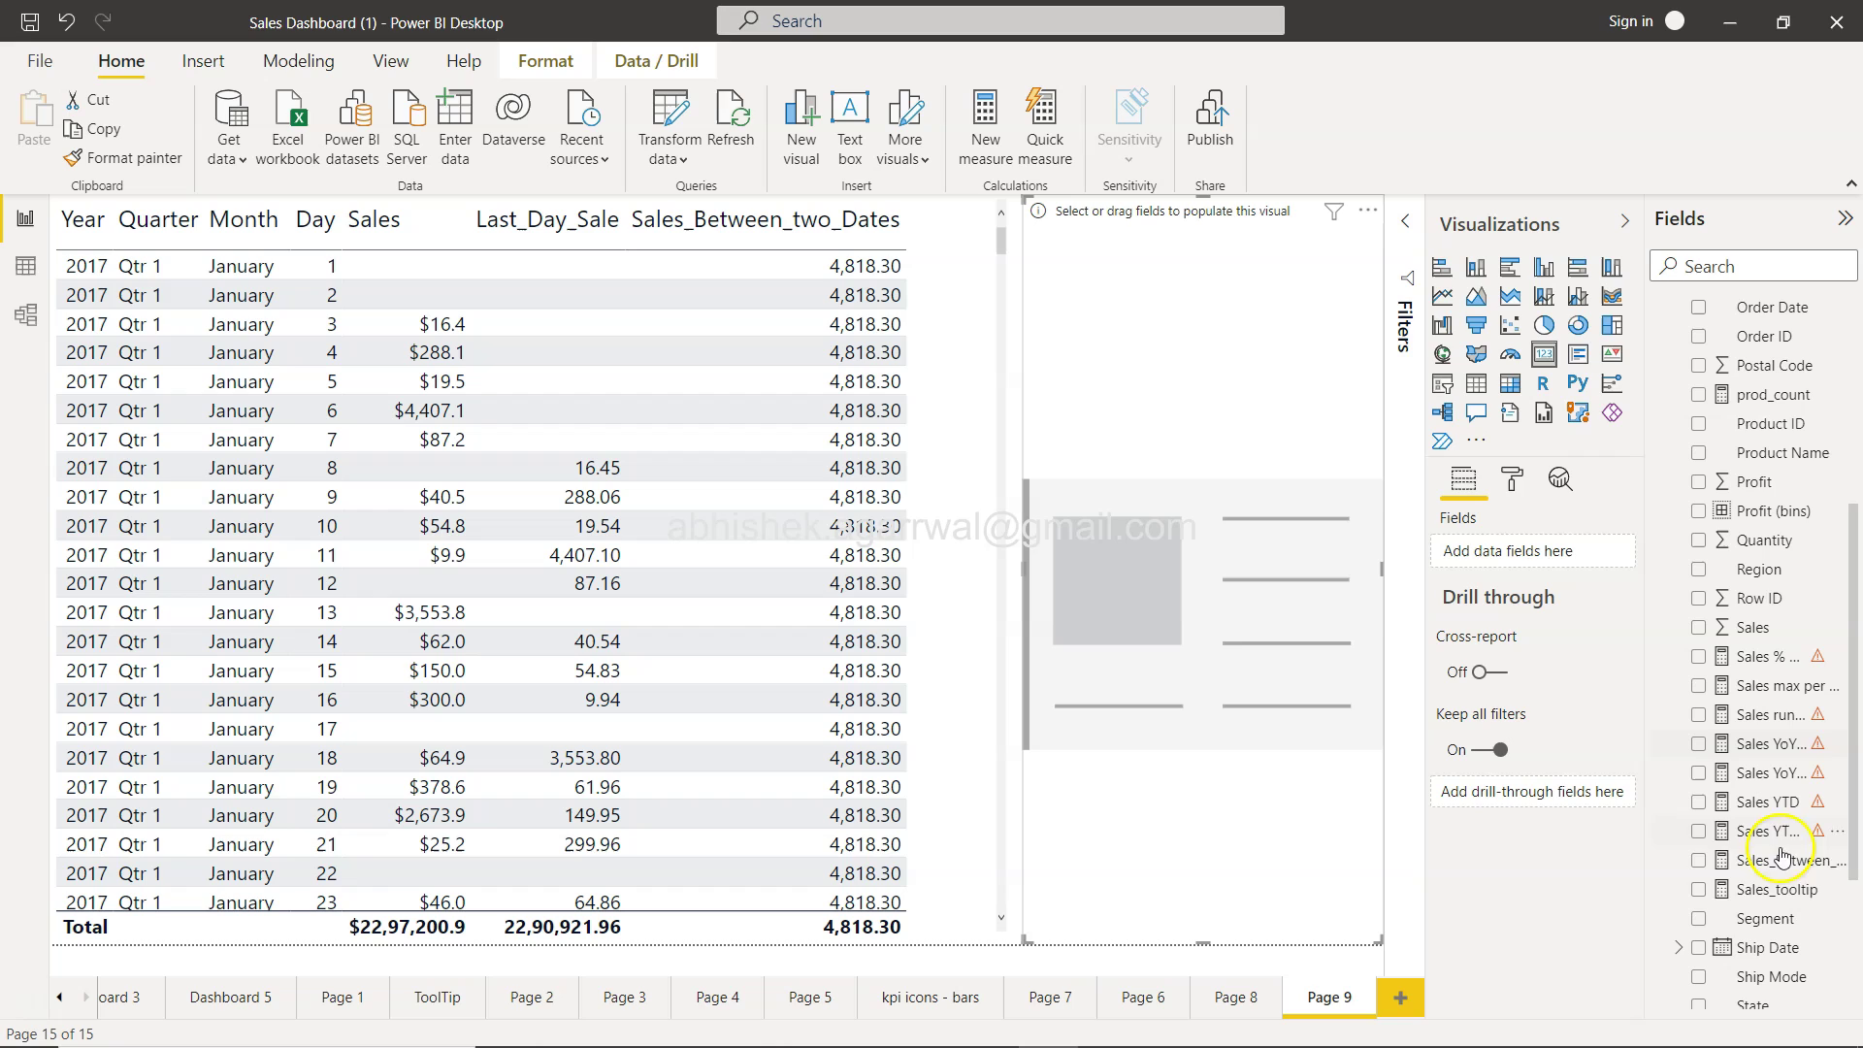
pyautogui.click(1698, 860)
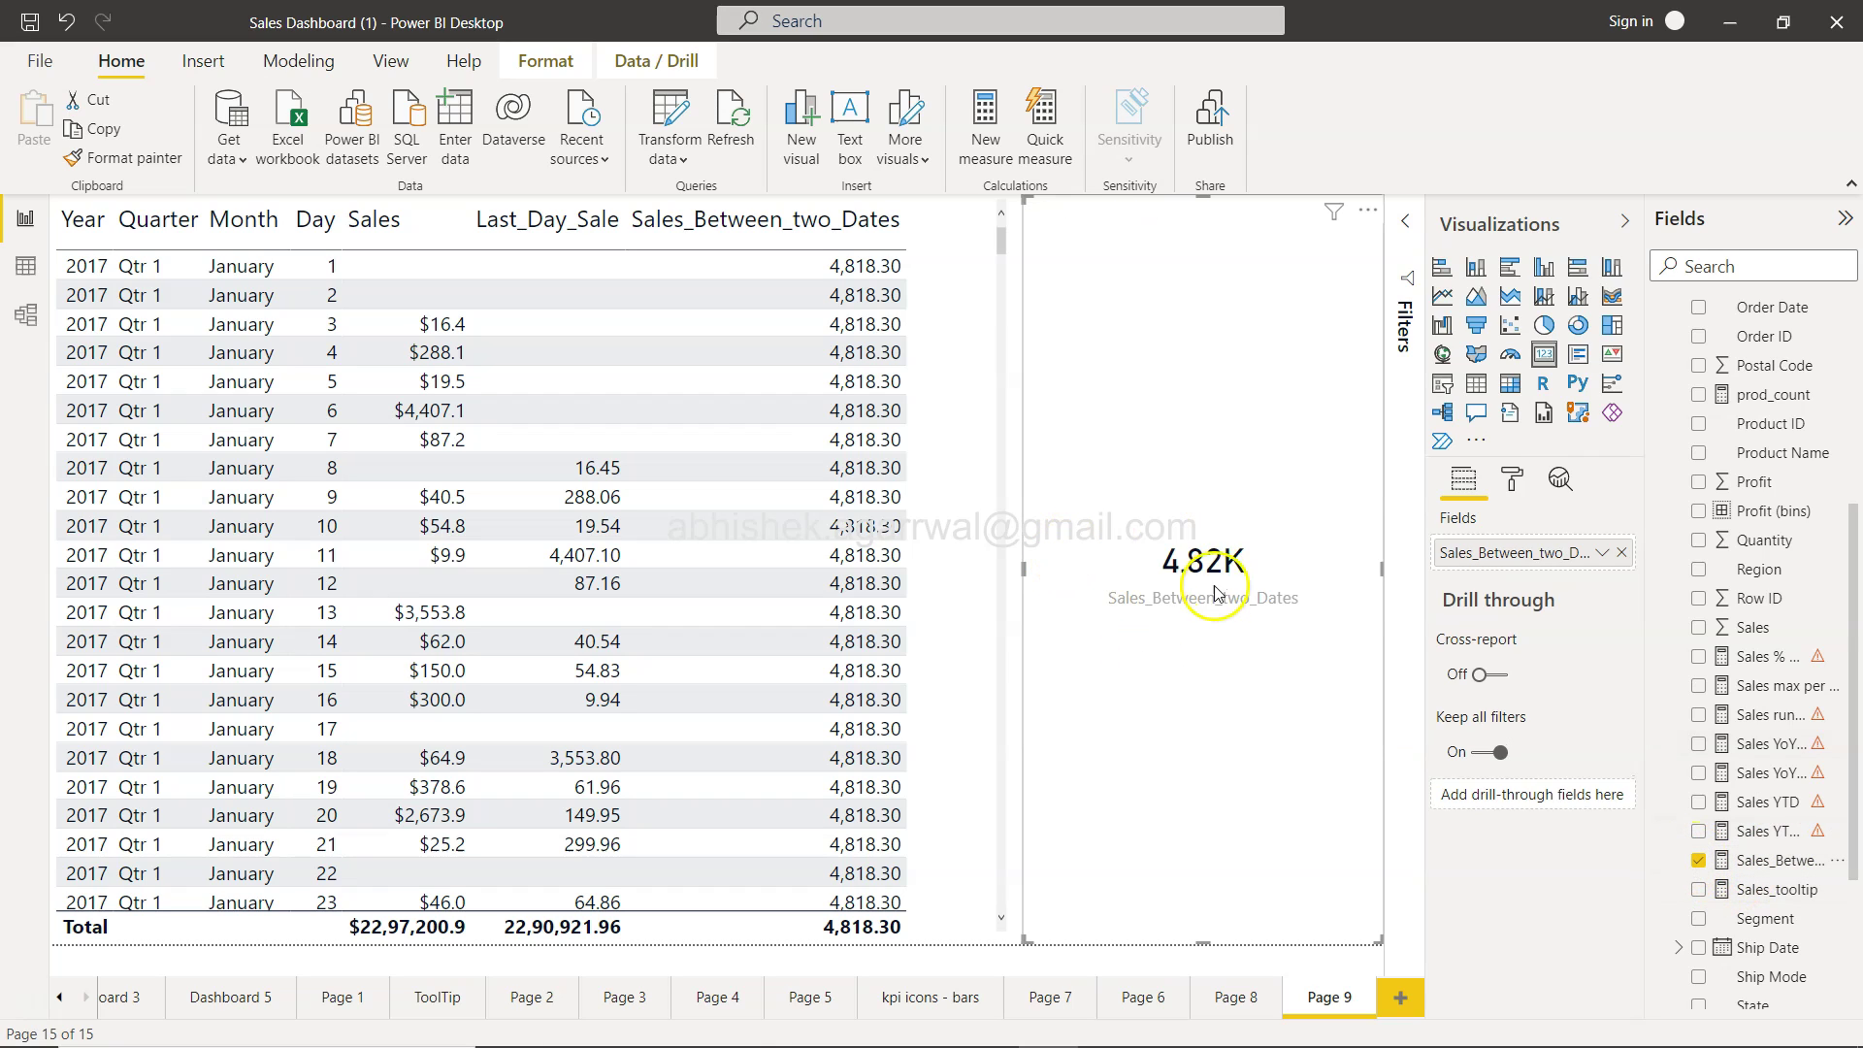
pyautogui.click(1203, 592)
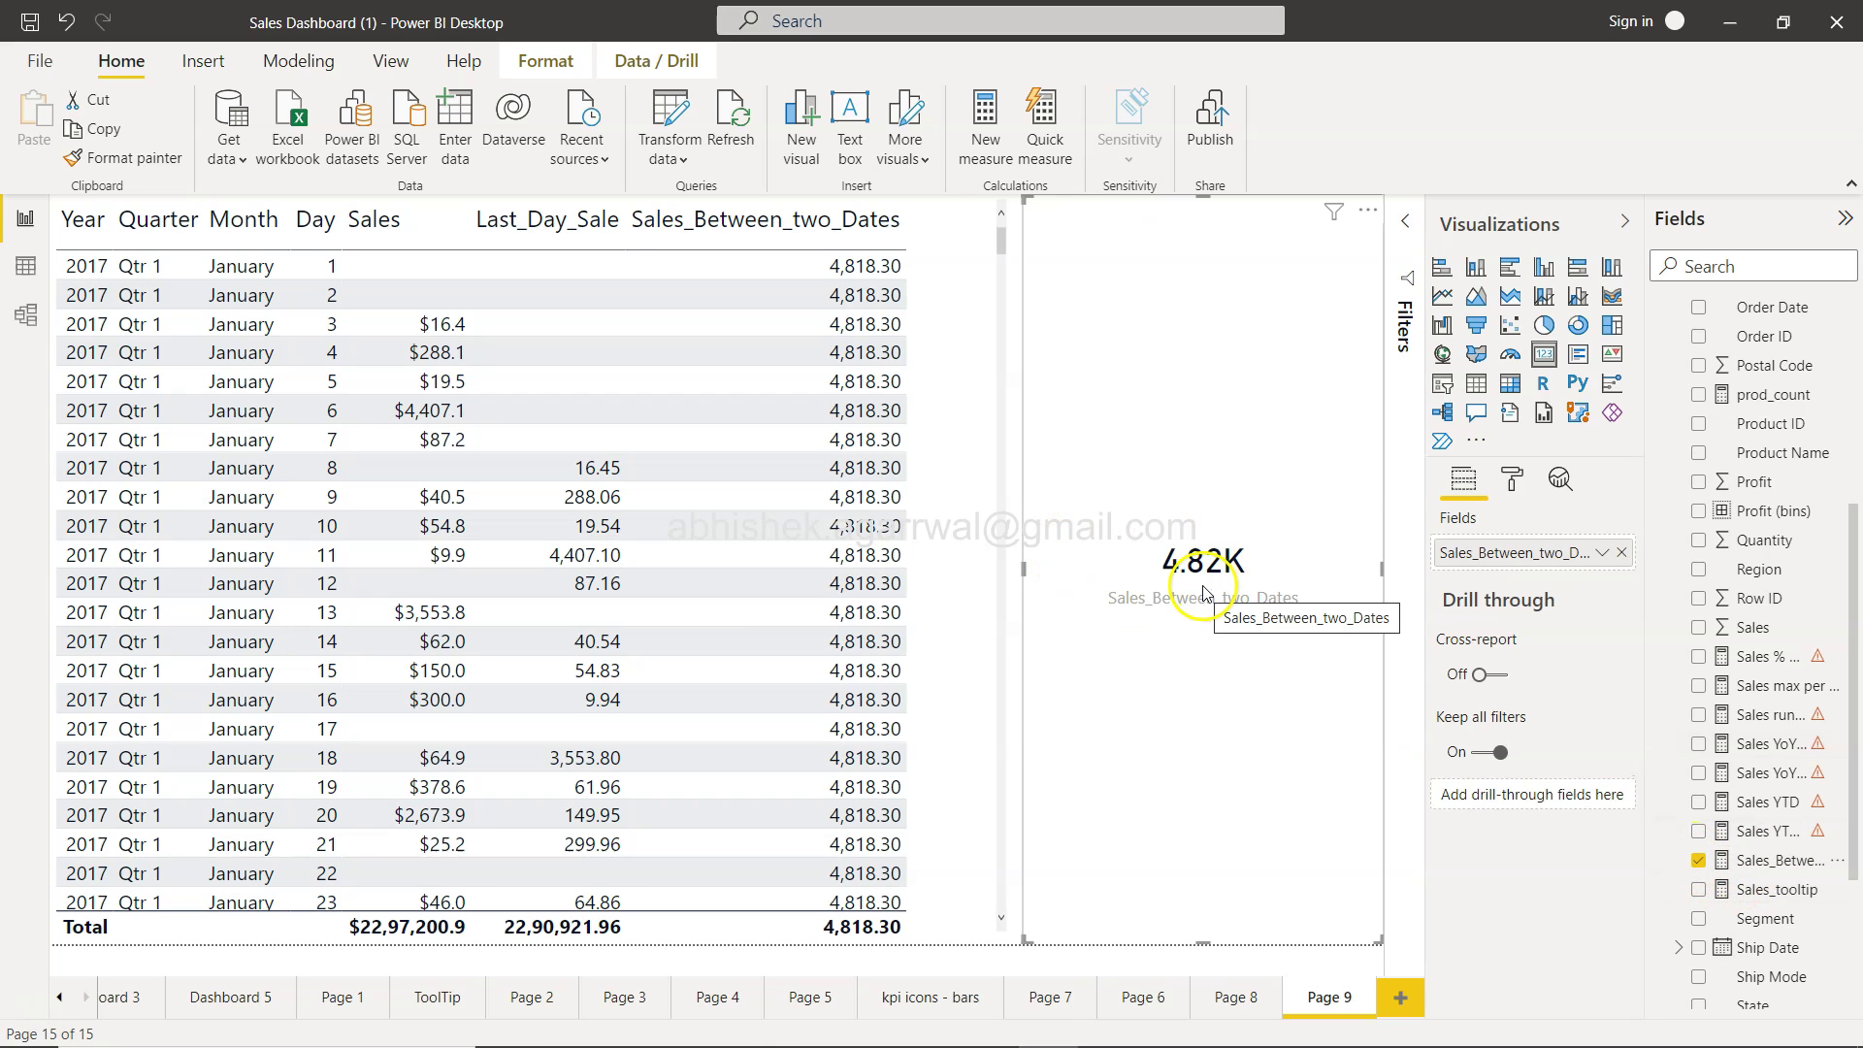